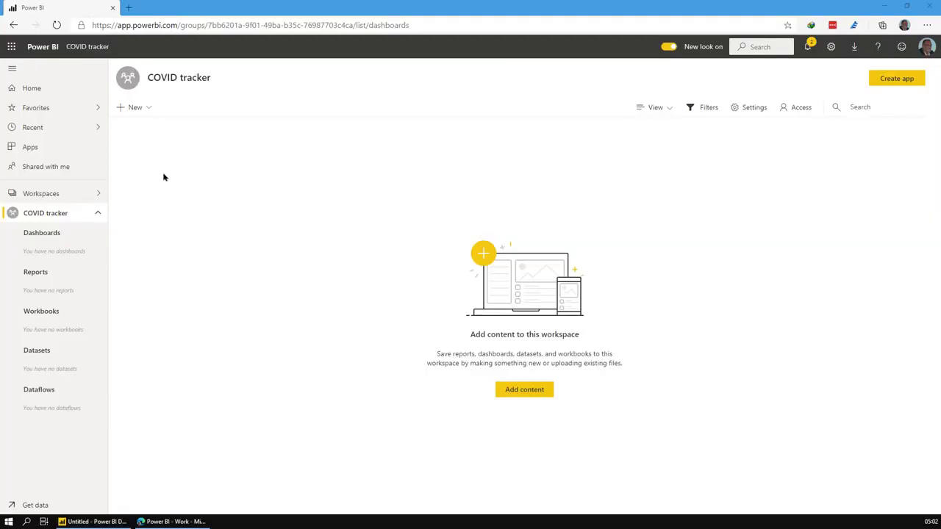
left_click(141, 109)
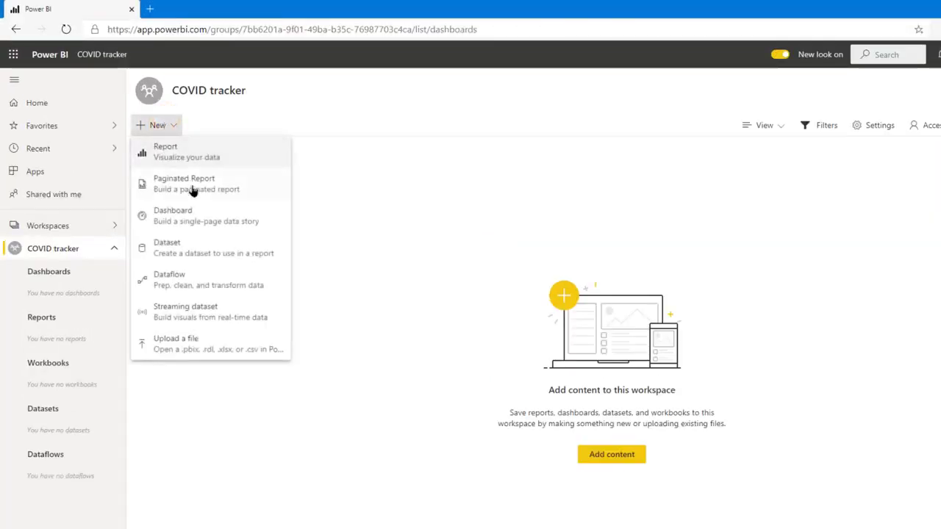
left_click(232, 287)
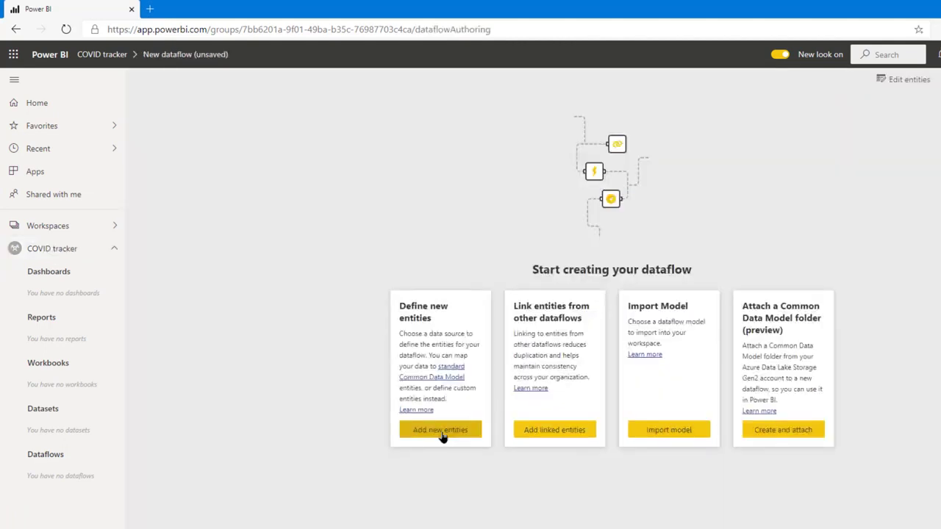
left_click(442, 436)
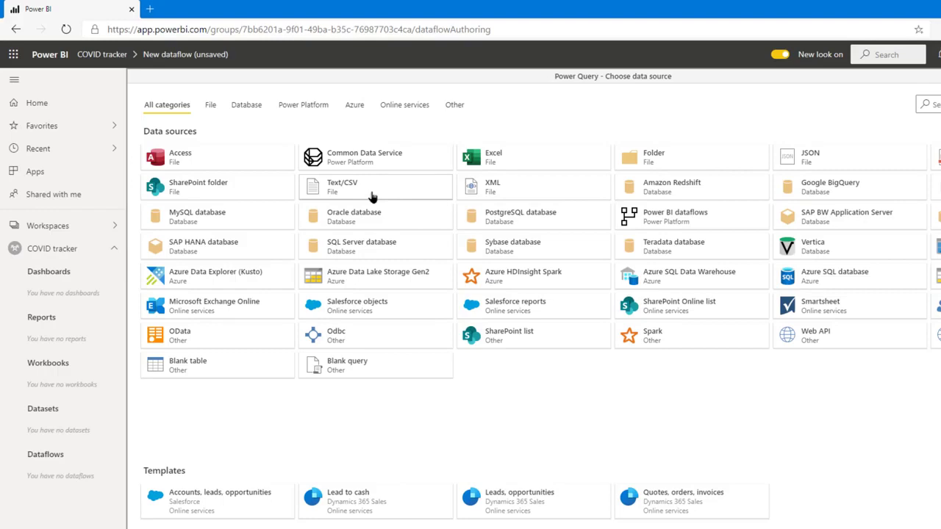
left_click(373, 192)
key("ctrl+v")
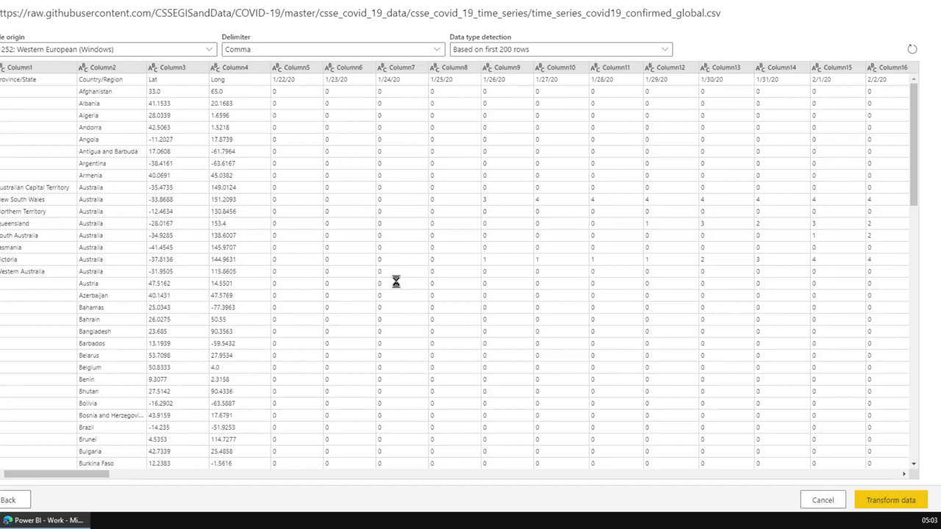
left_click(886, 504)
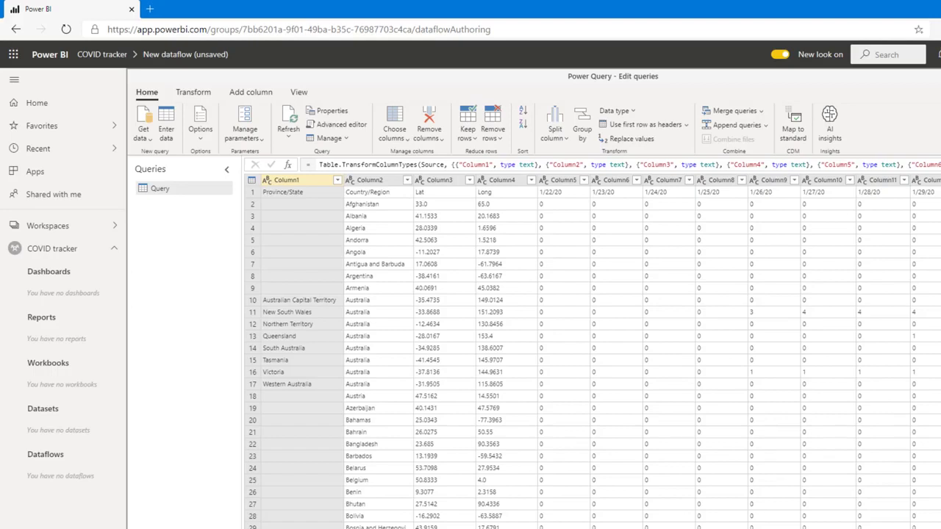
Remove the Province/State, Lat and Long columns (Column1, Column3 and Column4) from the query.
left_click(443, 181, "ctrl")
left_click(497, 182, "ctrl")
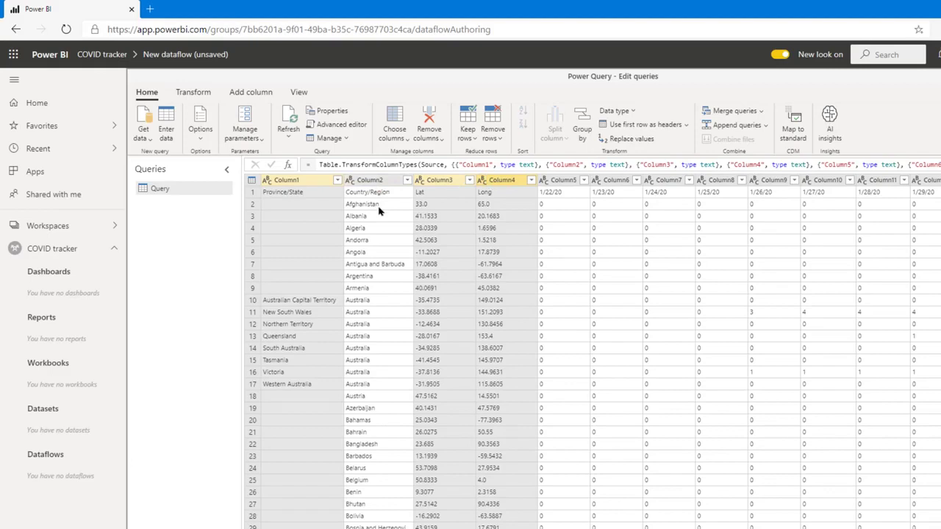
right_click(439, 184)
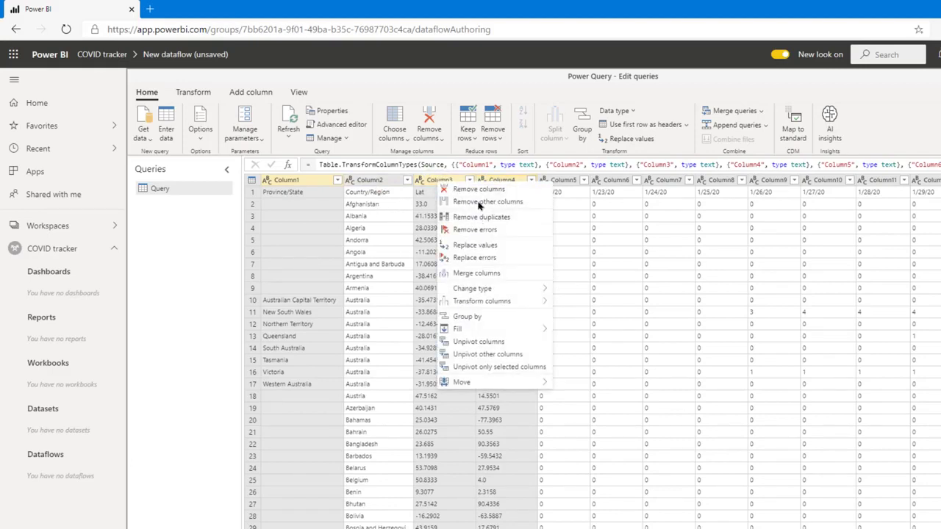
left_click(479, 191)
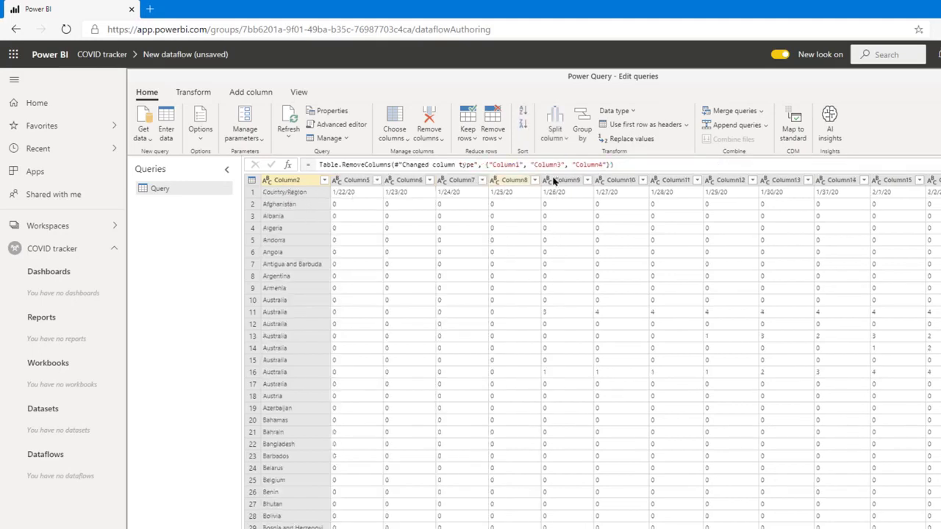
Promote the first row to headers and unpivot all columns other than Country/Region.
left_click(625, 125)
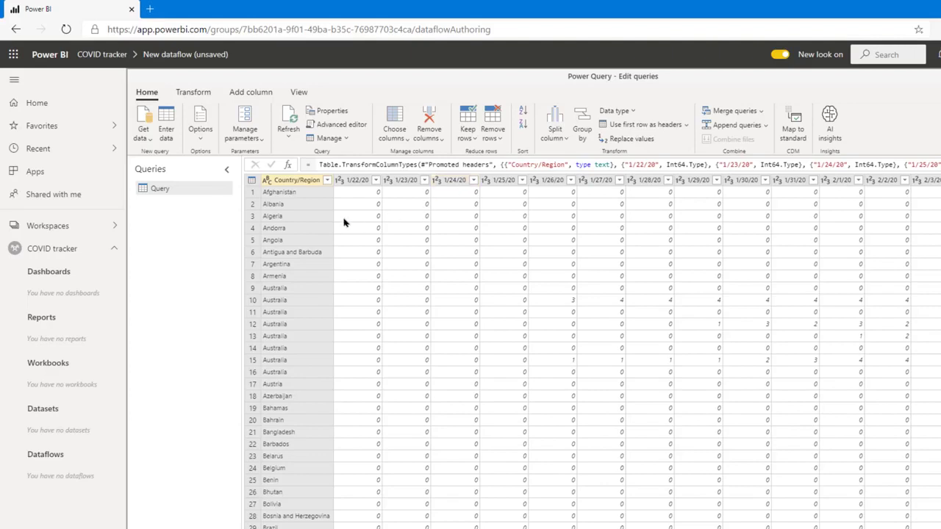
left_click(296, 185)
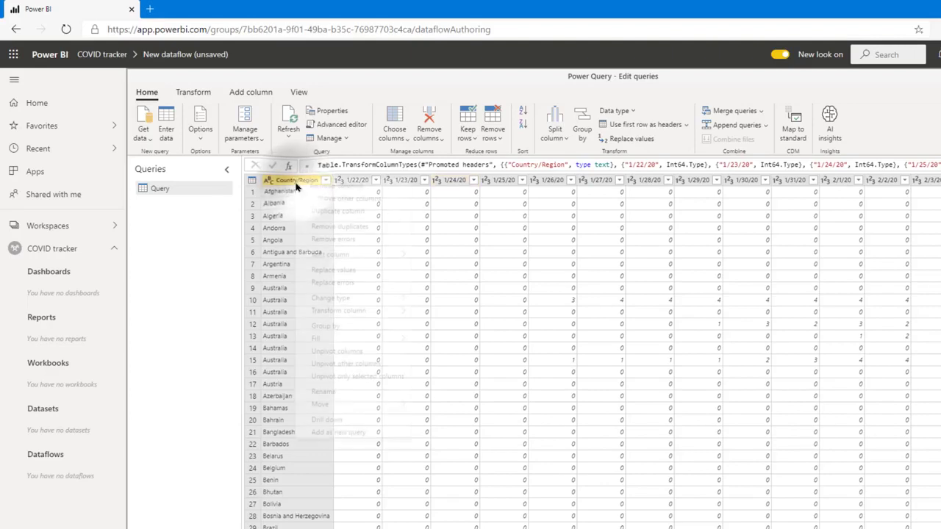
right_click(296, 184)
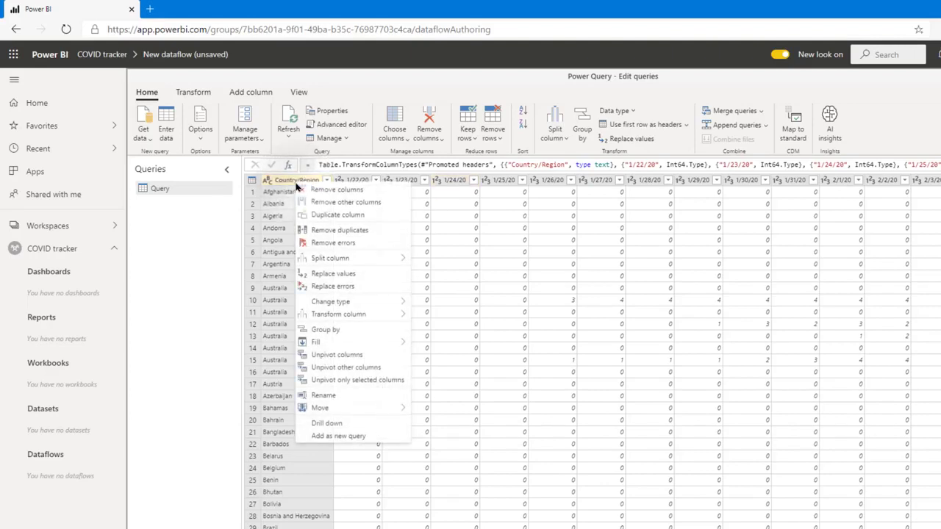
left_click(365, 369)
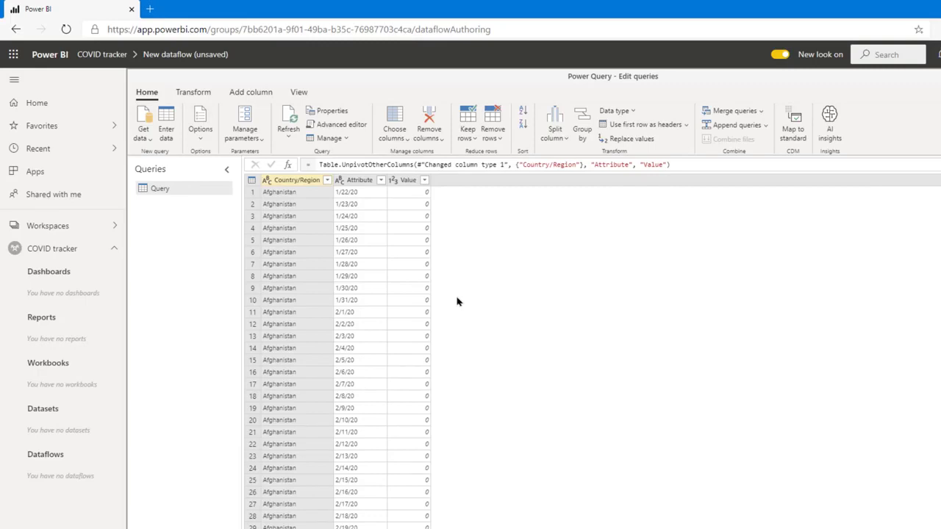
Delete the "Columns = 136" argument from the Source step's formula and return to the Unpivoted other columns step.
left_click(866, 266)
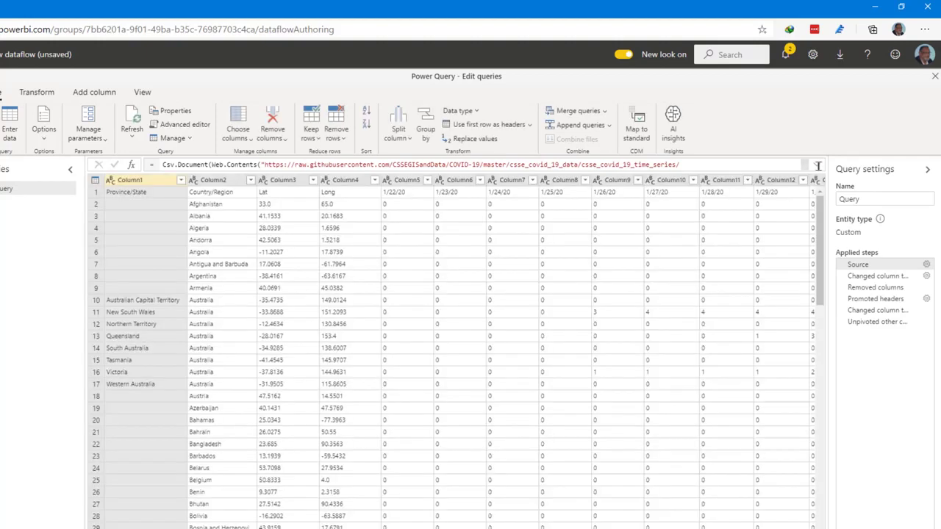
left_click(817, 166)
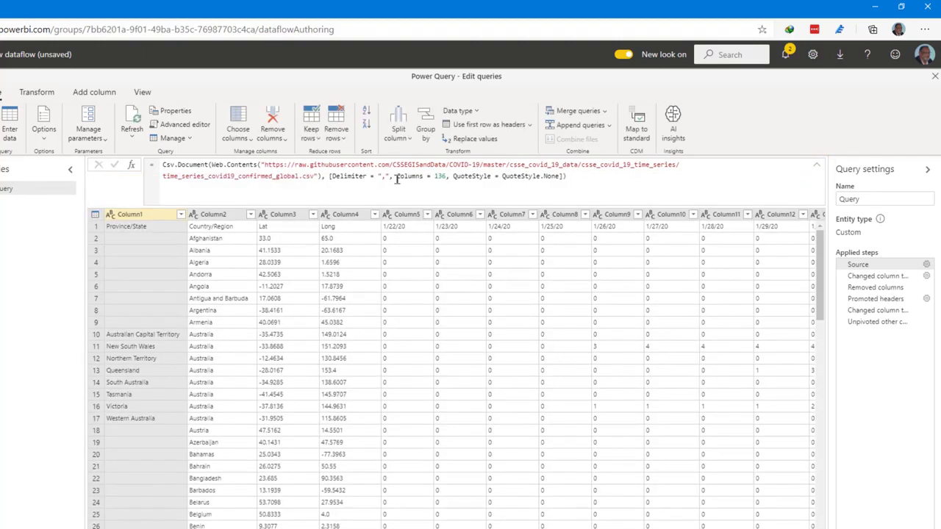
left_click(445, 175)
left_click_drag(450, 177, 397, 177)
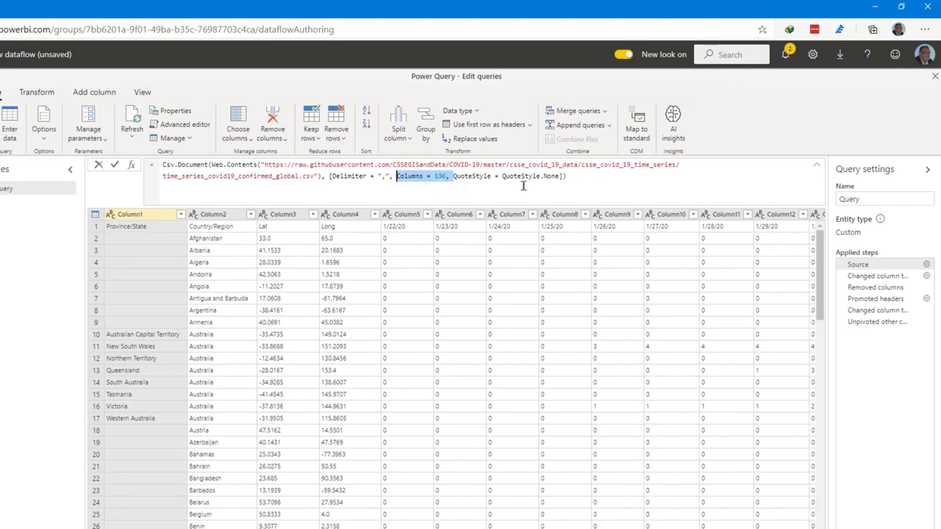
key("Delete")
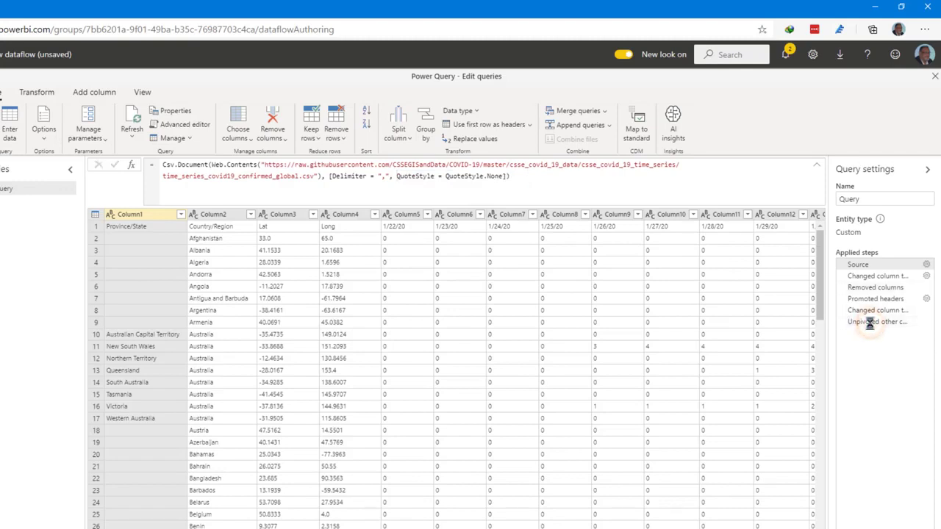
left_click(870, 324)
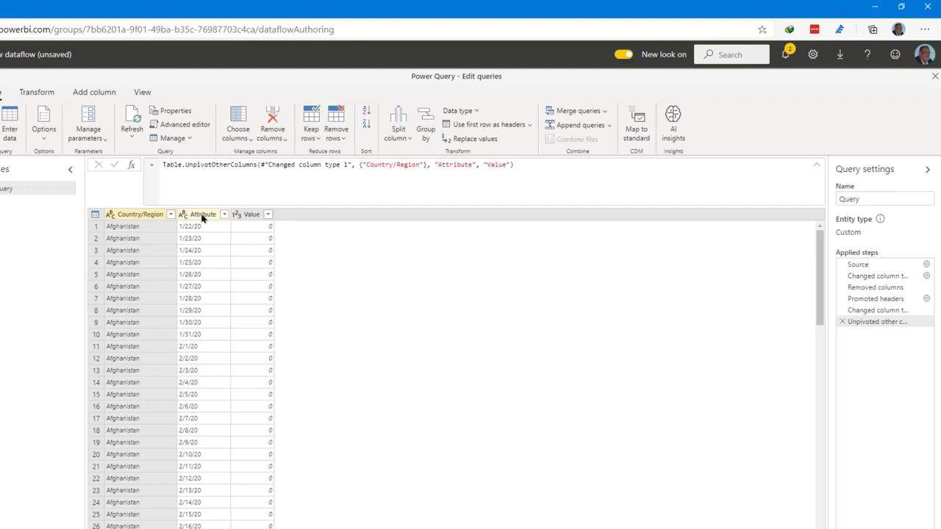
Rename the Attribute column as Cdate and the Value column as Cases.
left_click(203, 216)
double_click(203, 215)
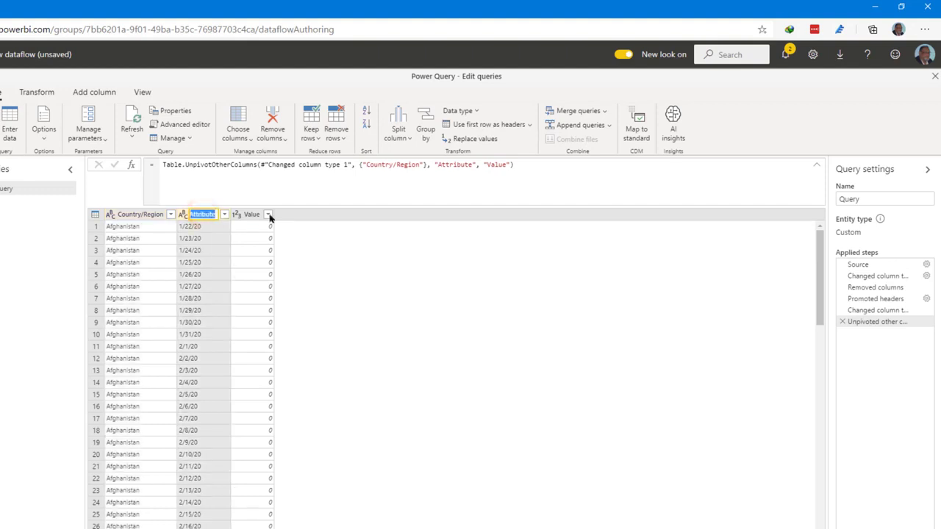
type("Cdate")
key("Return")
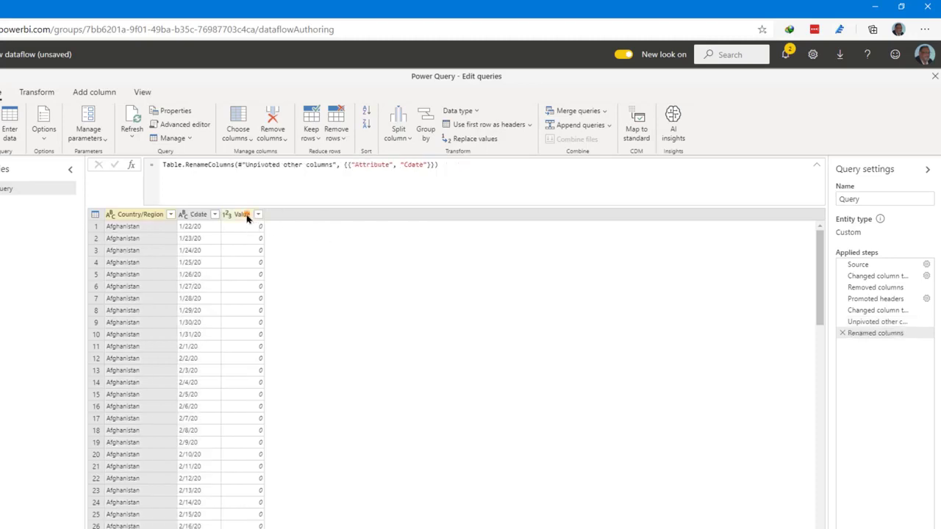
double_click(243, 214)
type("Cases")
key("Return")
Change the Cdate column's data type to Date using the English (United States) locale.
left_click(184, 215)
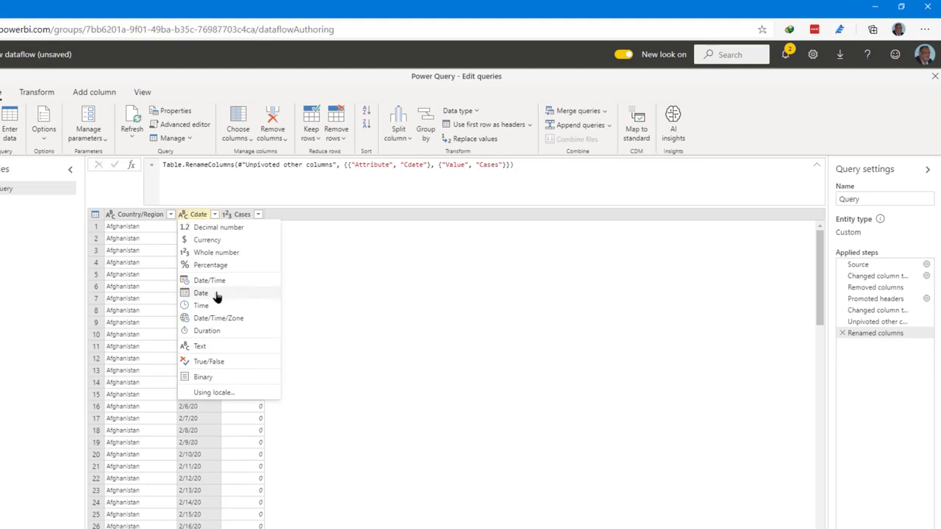
left_click(220, 393)
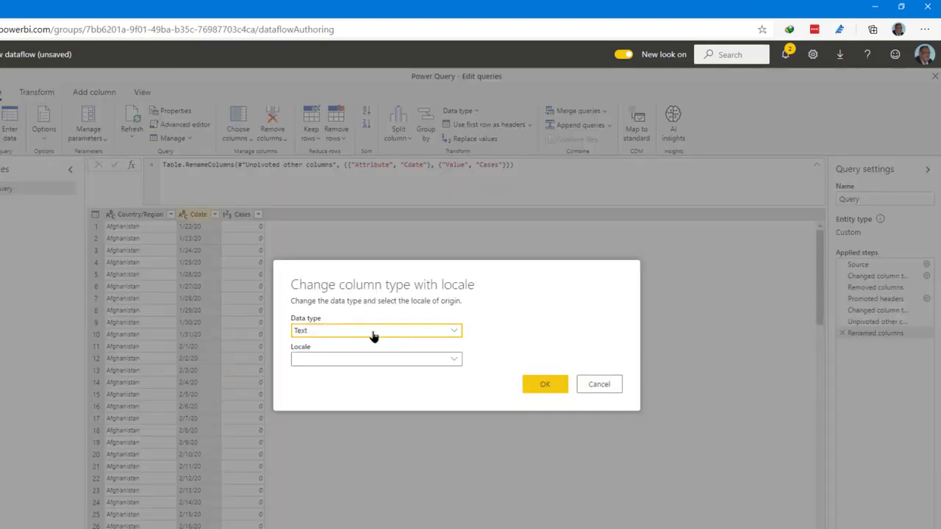
left_click(373, 332)
left_click(318, 417)
left_click(435, 361)
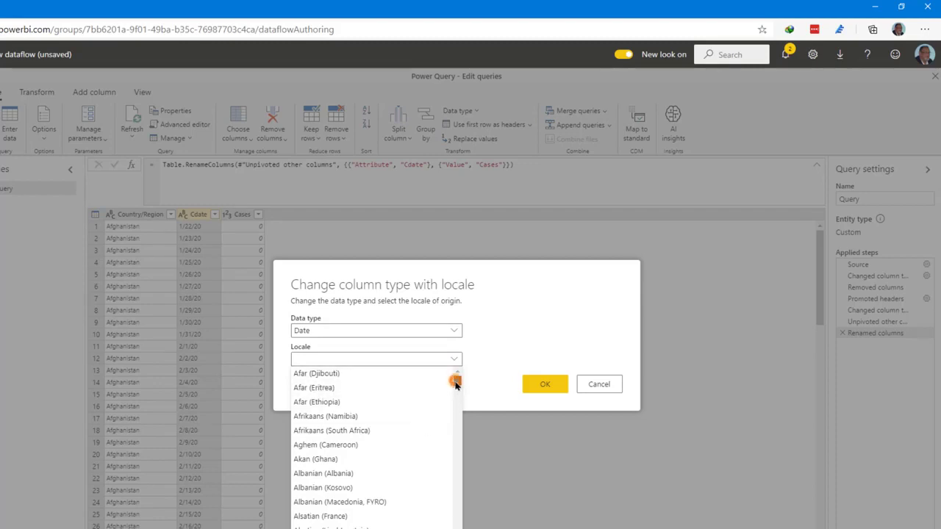
left_click_drag(457, 381, 466, 460)
left_click(325, 381)
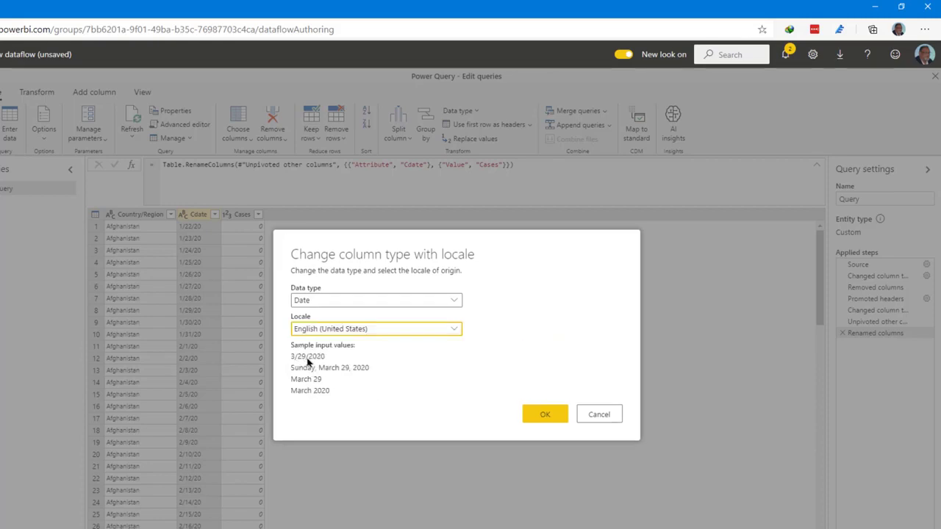
left_click(547, 410)
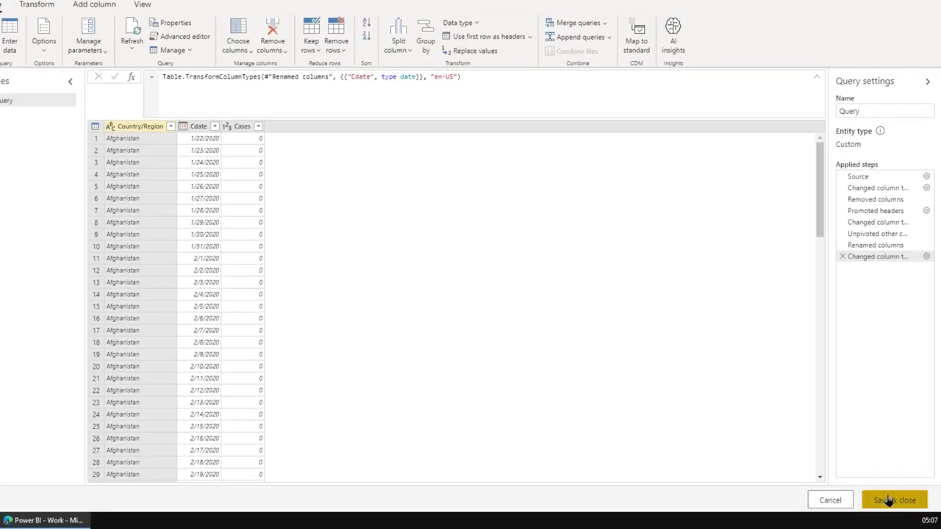
Save and close the query, and save the dataflow with the name COVID JH.
left_click(889, 500)
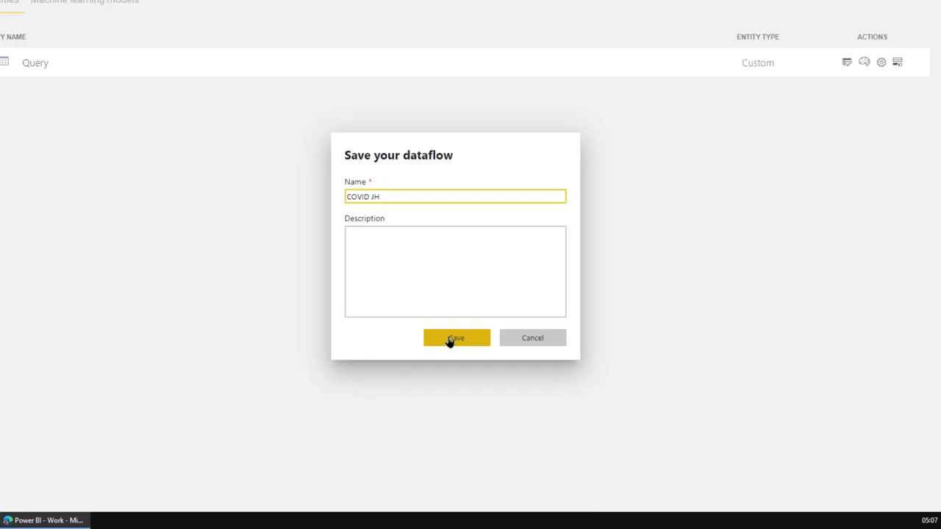
left_click(450, 339)
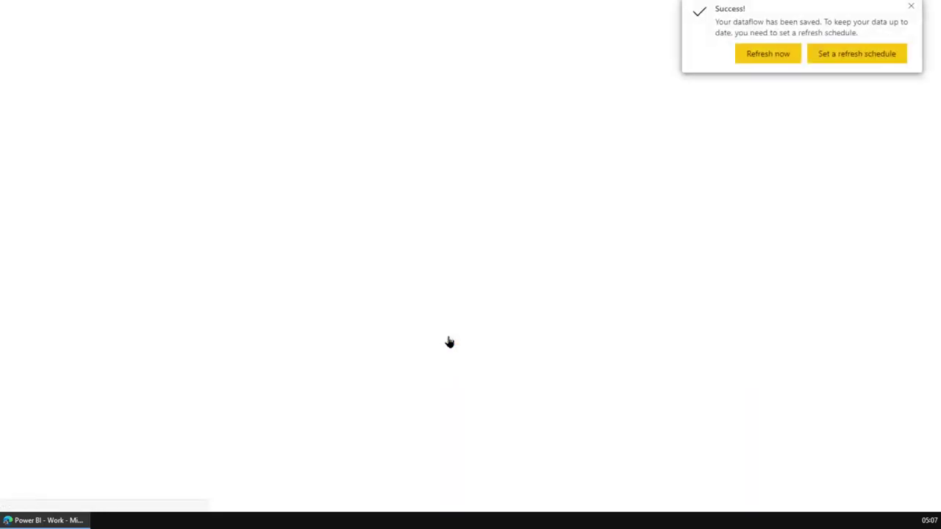
left_click(911, 6)
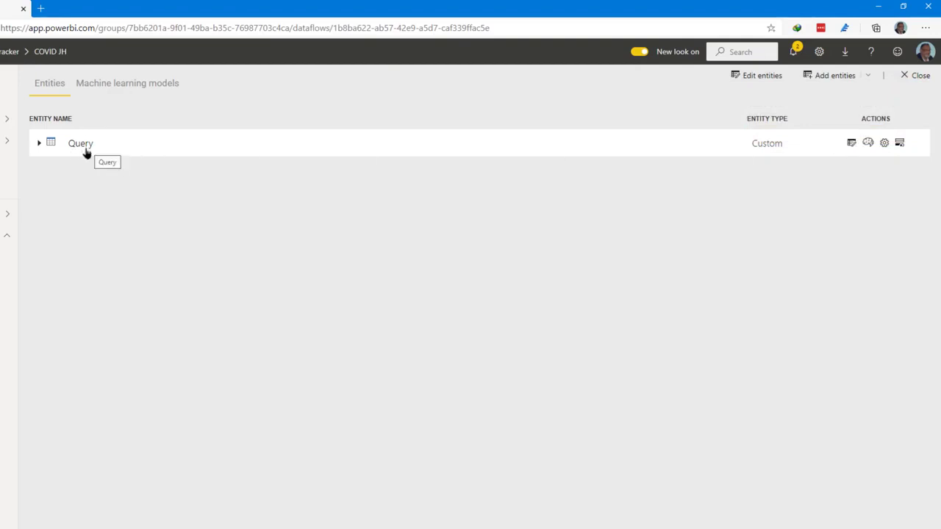
Rename the dataflow's Query entity as CD, save the change and refresh the data immediately.
left_click(852, 144)
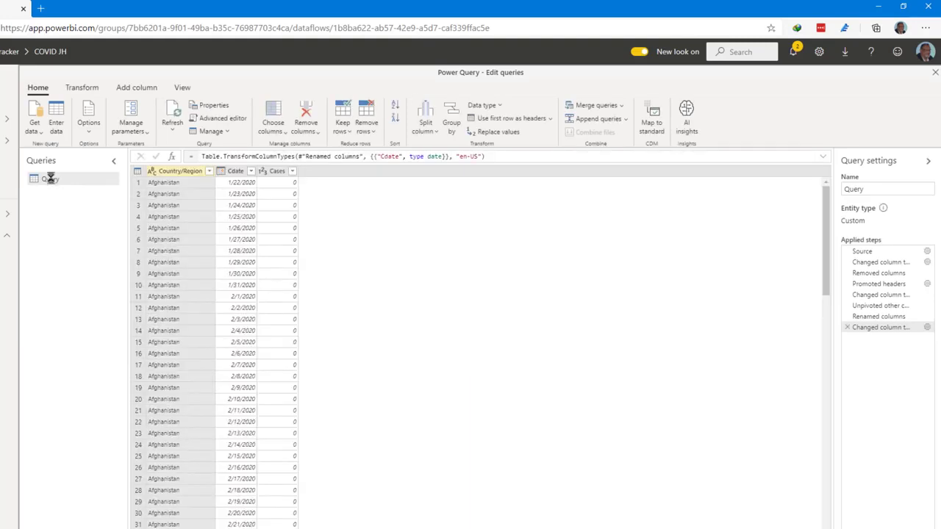
double_click(52, 181)
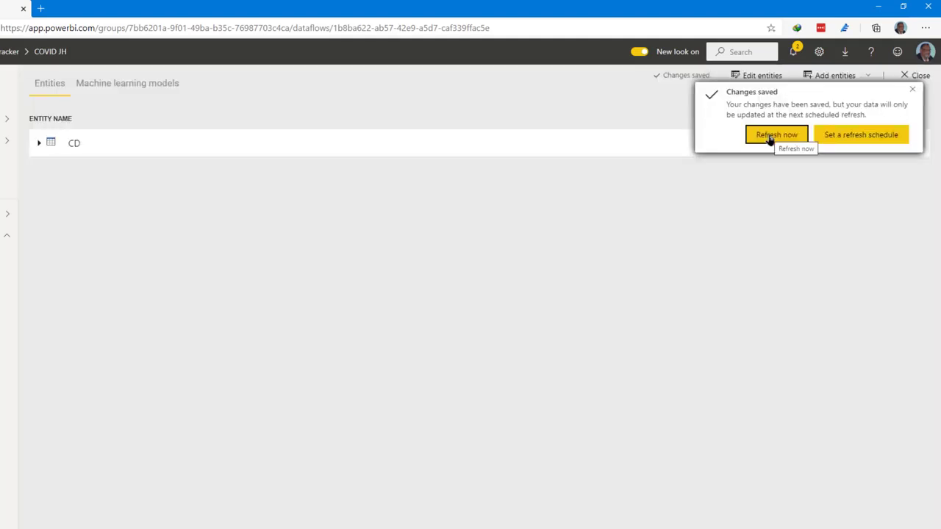
left_click(769, 139)
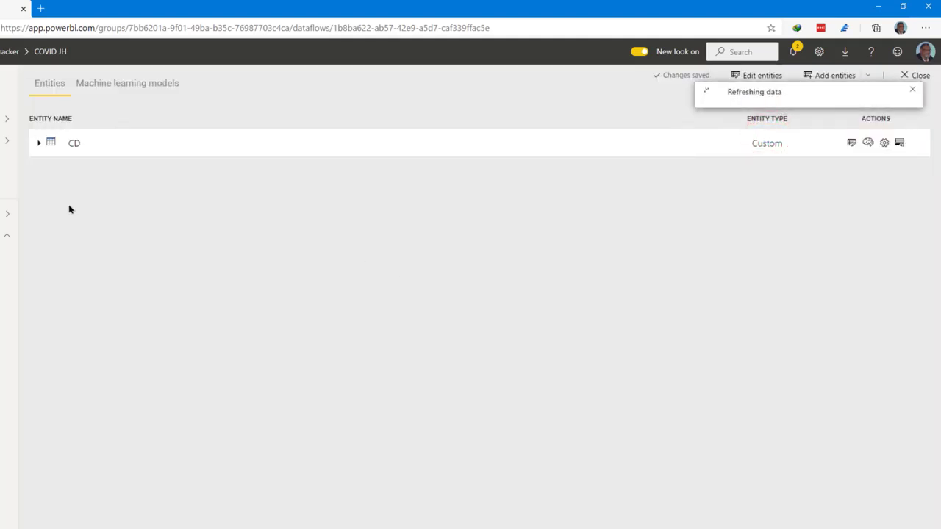
In the COVID tracker workspace, open the COVID JH dataflow's settings, enable its daily scheduled refresh and add a refresh time.
left_click(49, 236)
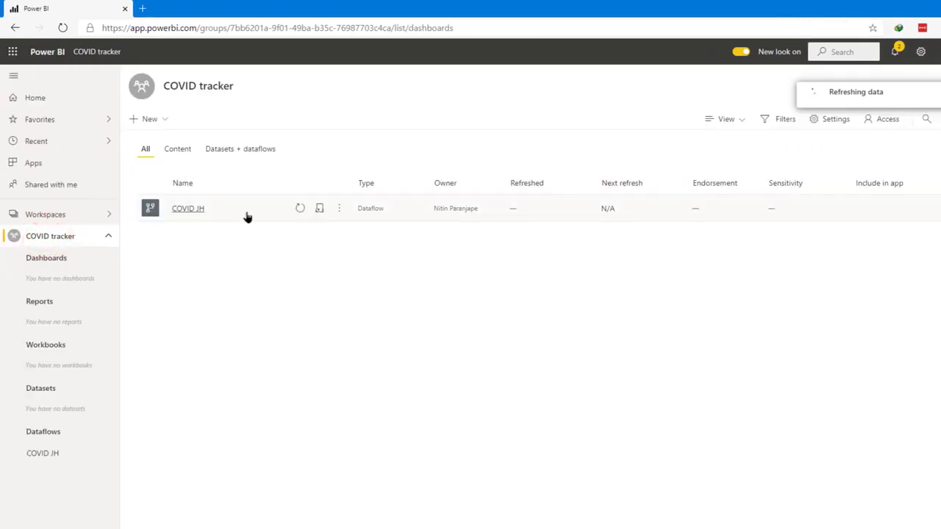
left_click(338, 218)
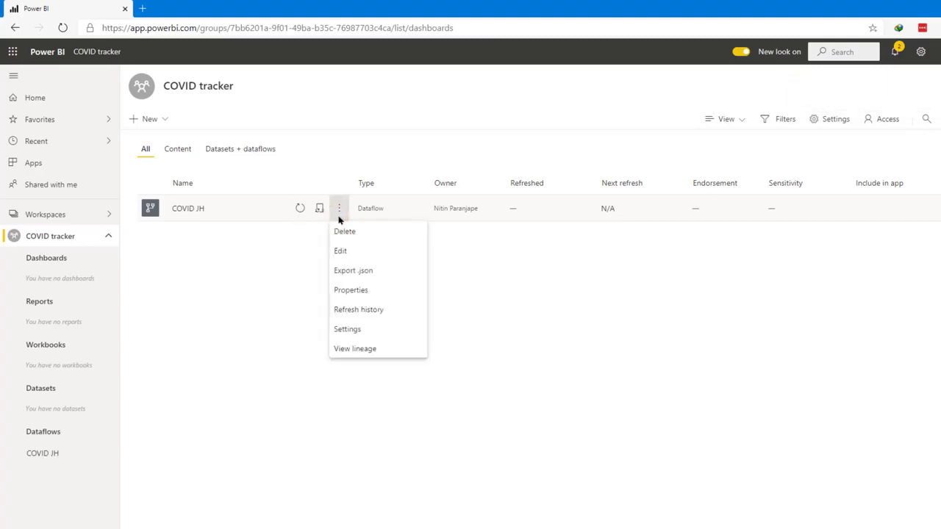
left_click(367, 330)
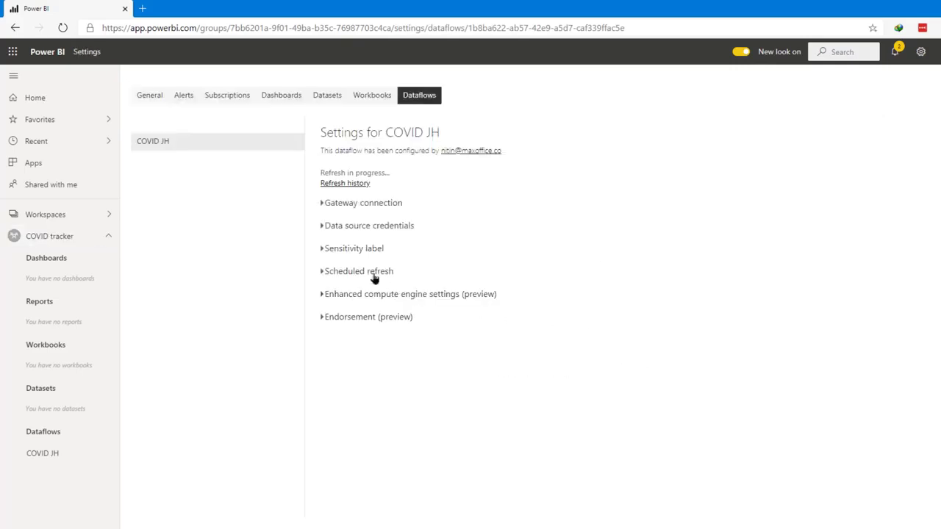
left_click(368, 271)
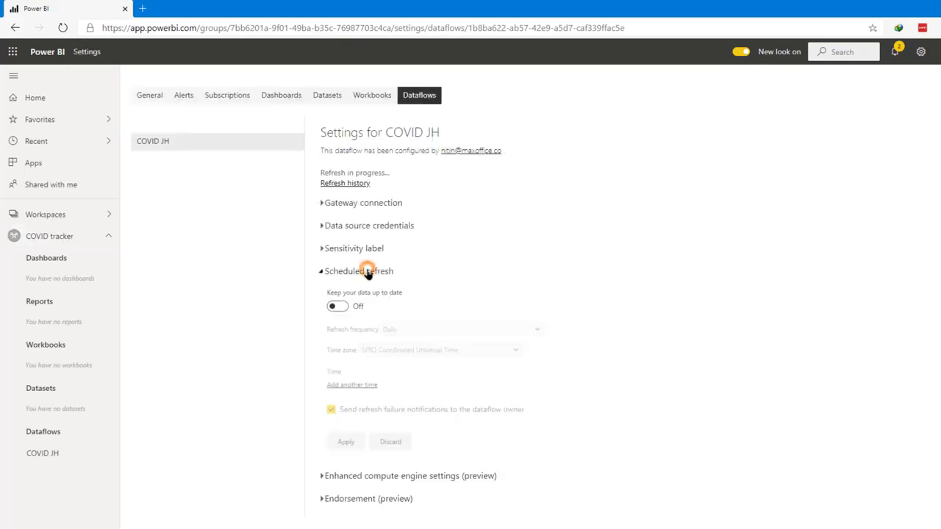
left_click(337, 308)
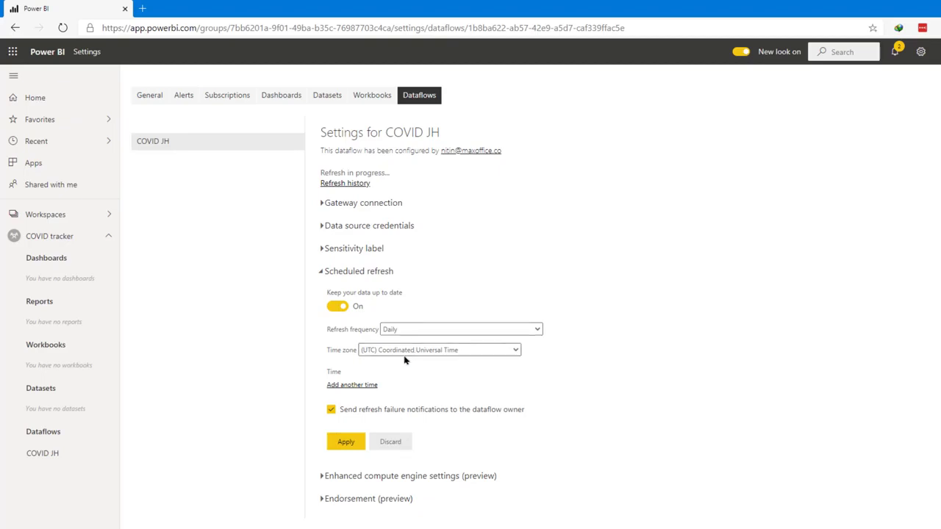
left_click(373, 389)
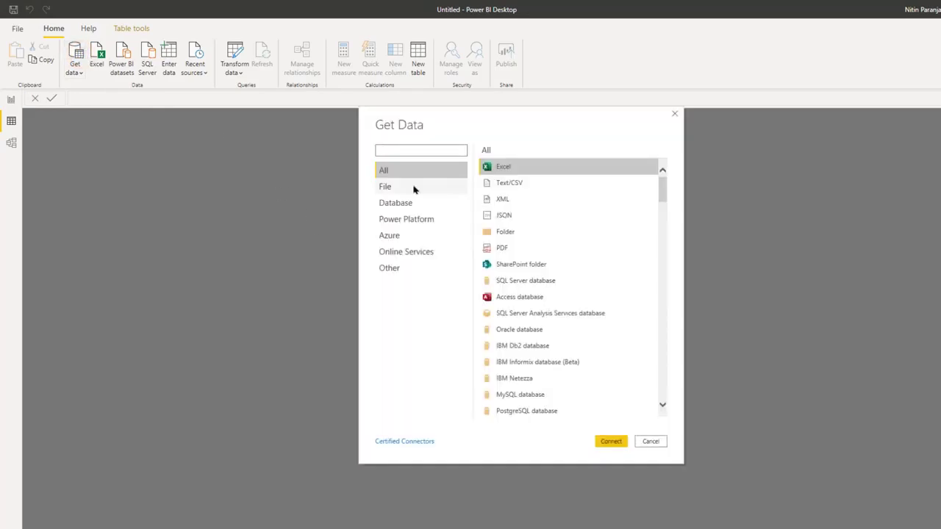
In Power BI Desktop, connect to Power BI dataflows and load the CD table from COVID JH in the COVID tracker workspace.
left_click(422, 224)
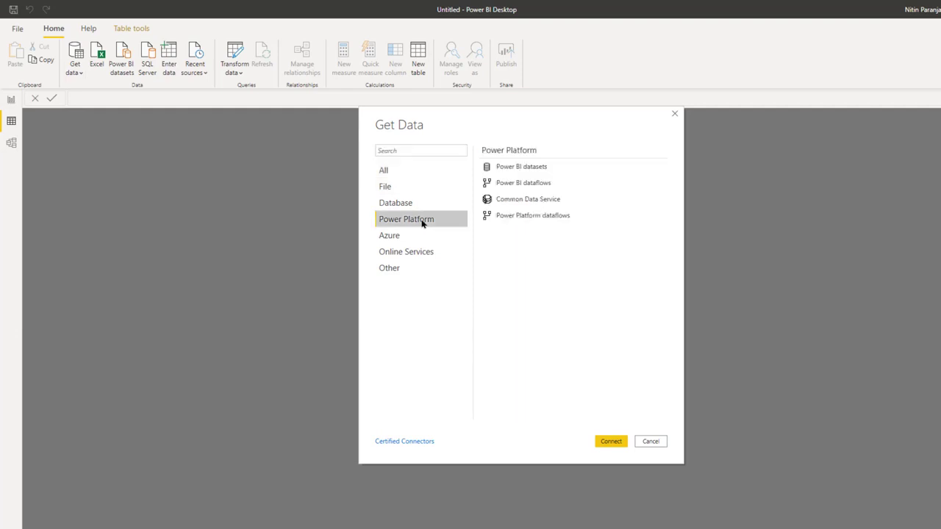
double_click(525, 184)
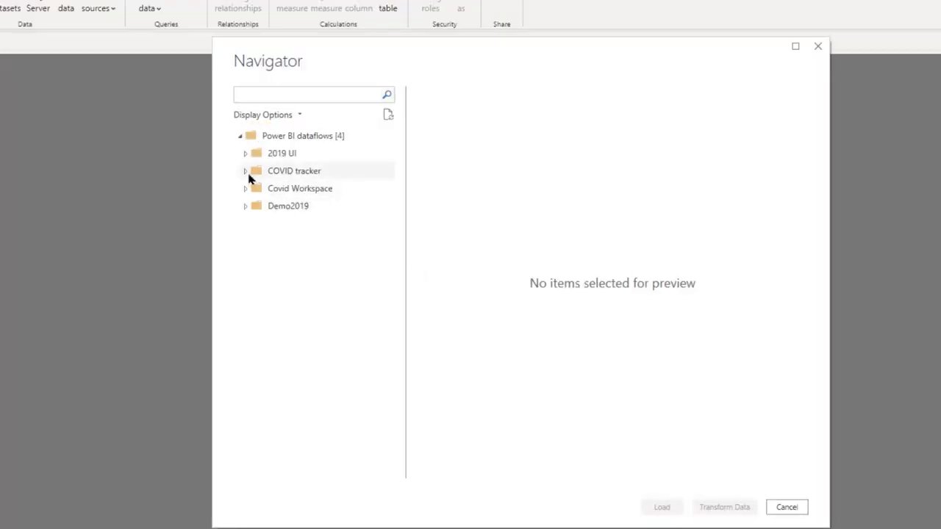
left_click(247, 174)
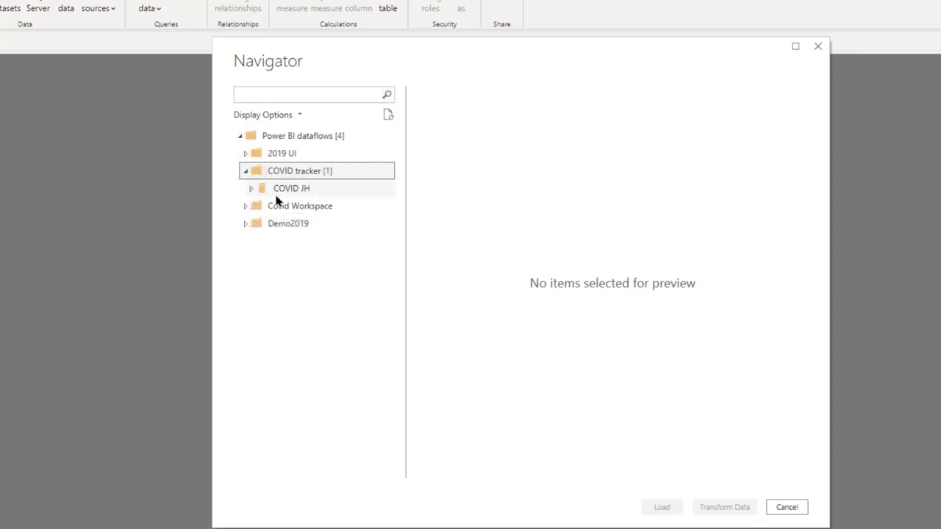
left_click(252, 188)
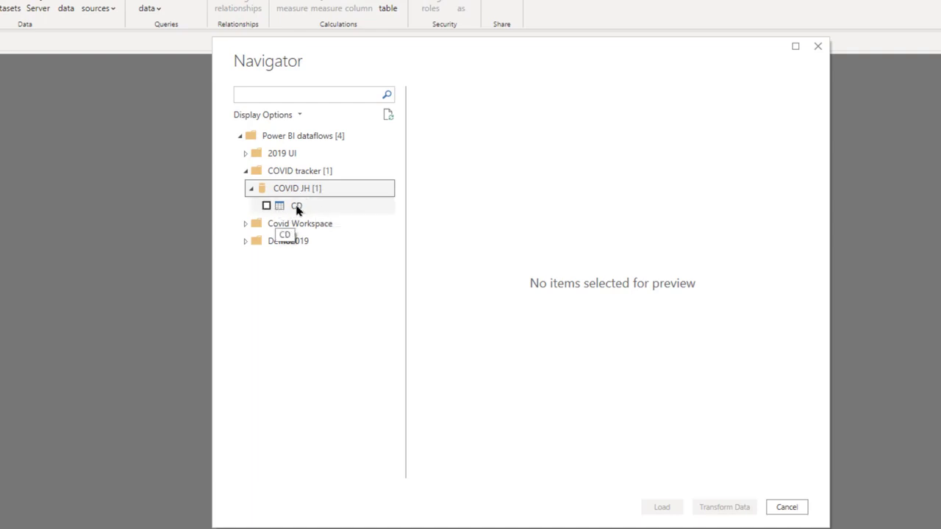
left_click(267, 206)
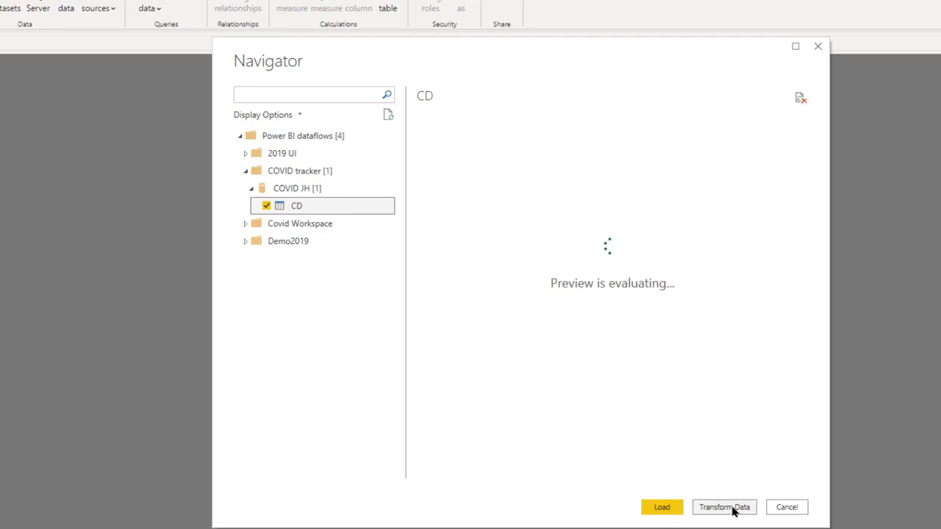
left_click(664, 512)
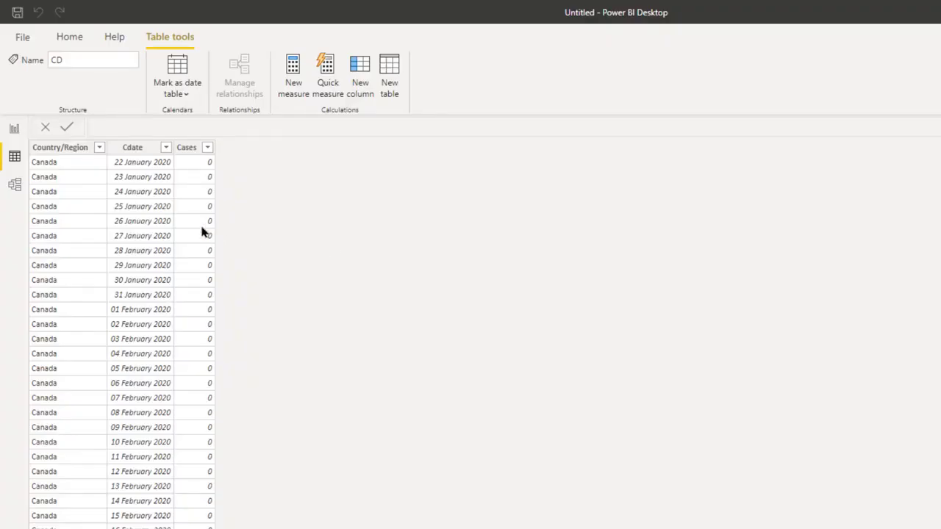
Rename the Country/Region column of the CD table as Country.
left_click(68, 151)
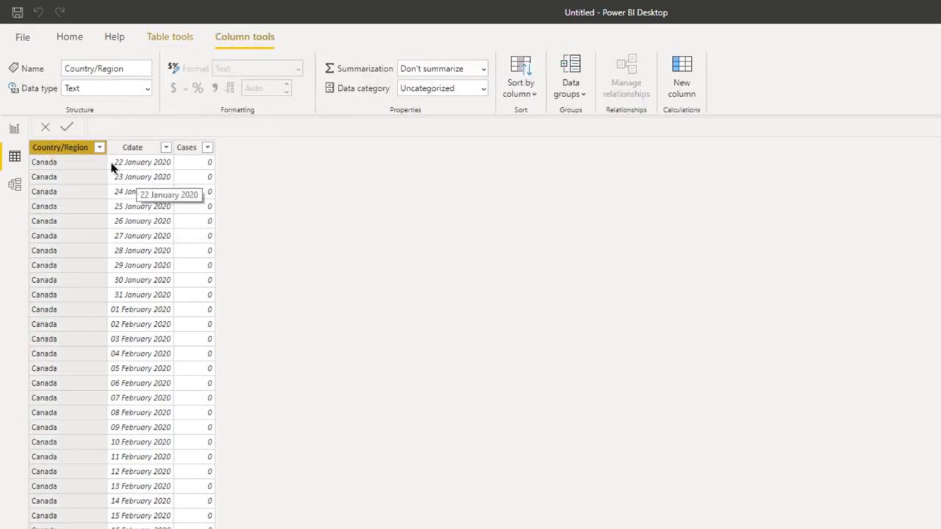
double_click(63, 151)
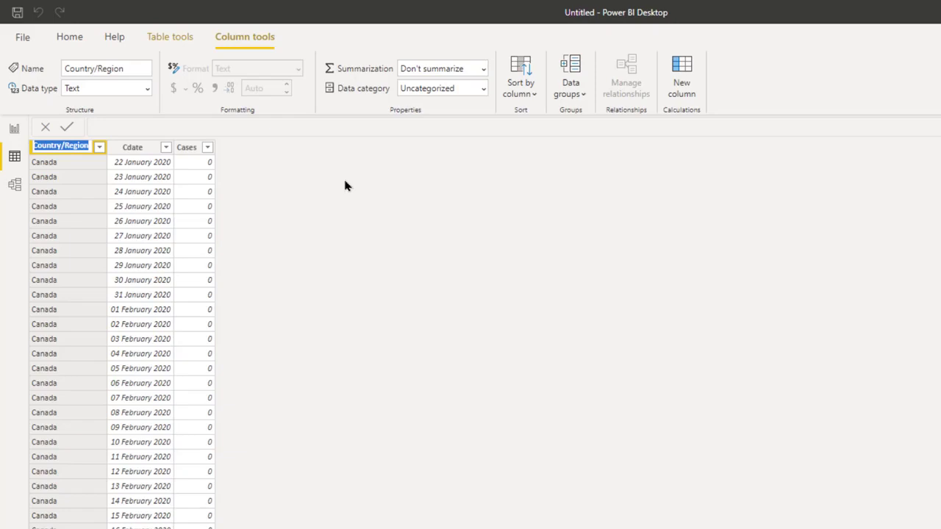
type("Country")
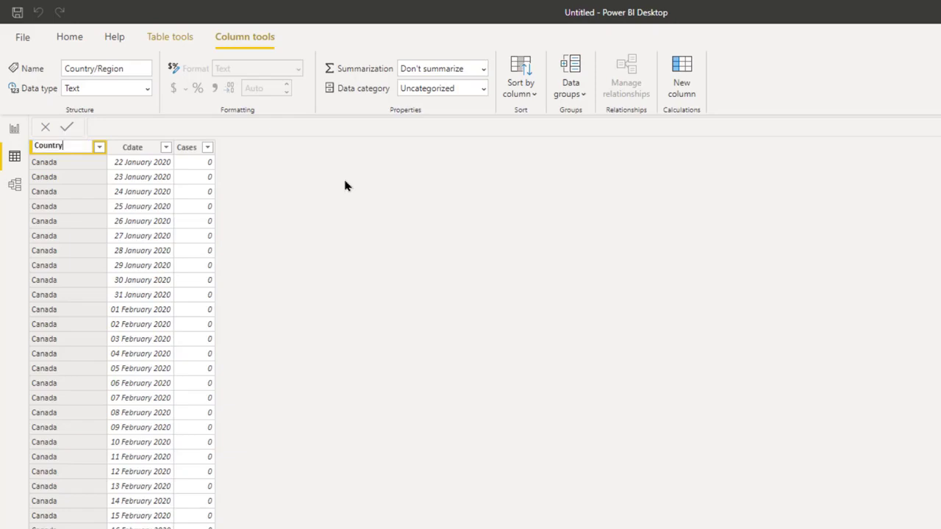
key("Escape")
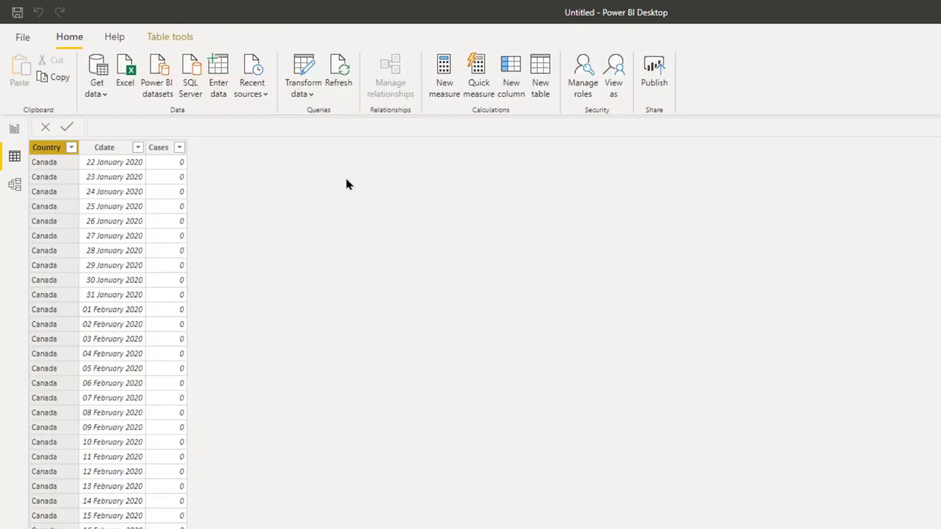
Set the Country column's data category to Country.
left_click(103, 151)
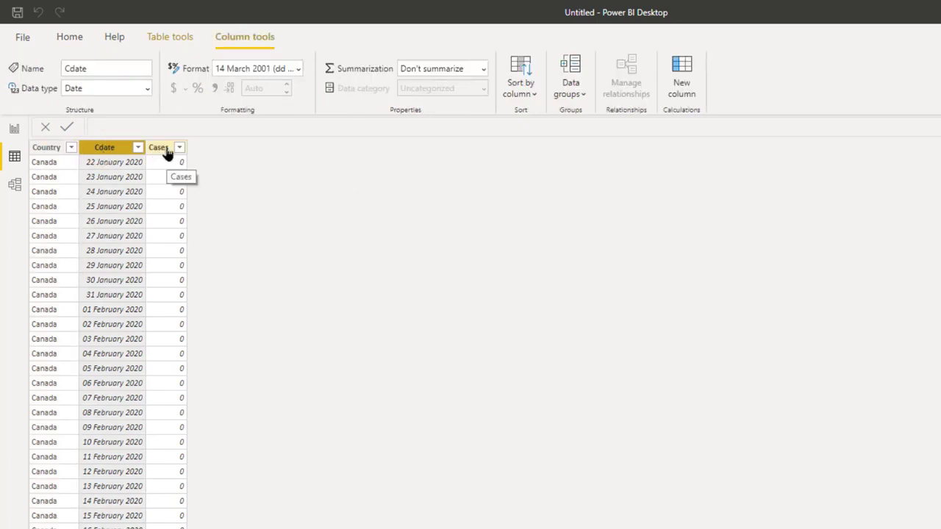
left_click(41, 151)
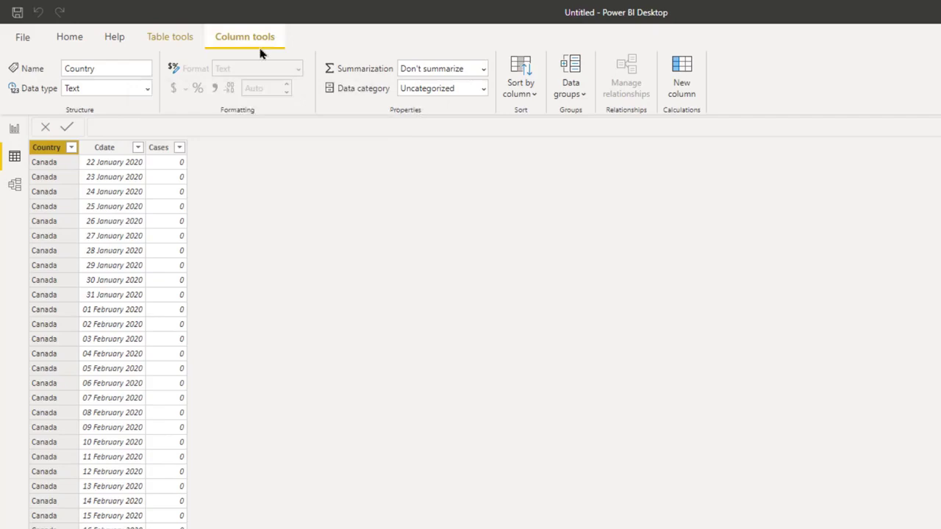
left_click(484, 90)
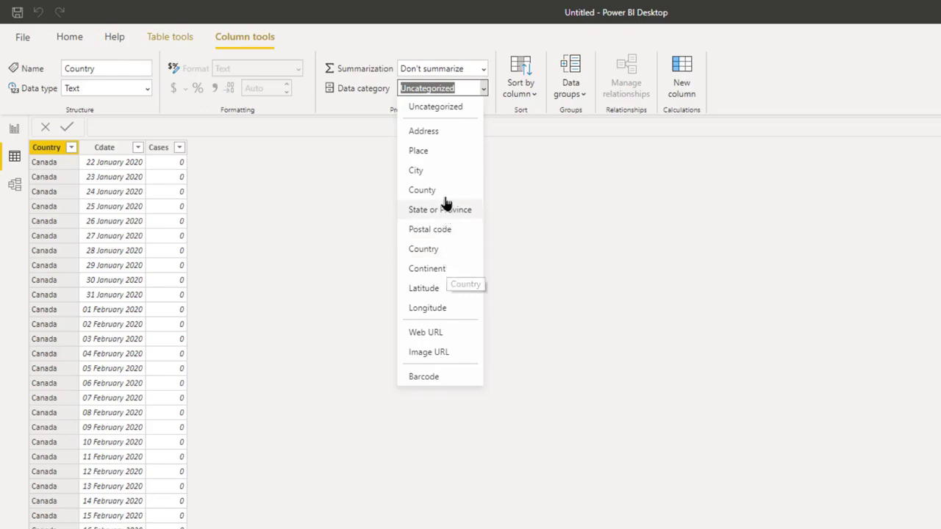
left_click(438, 256)
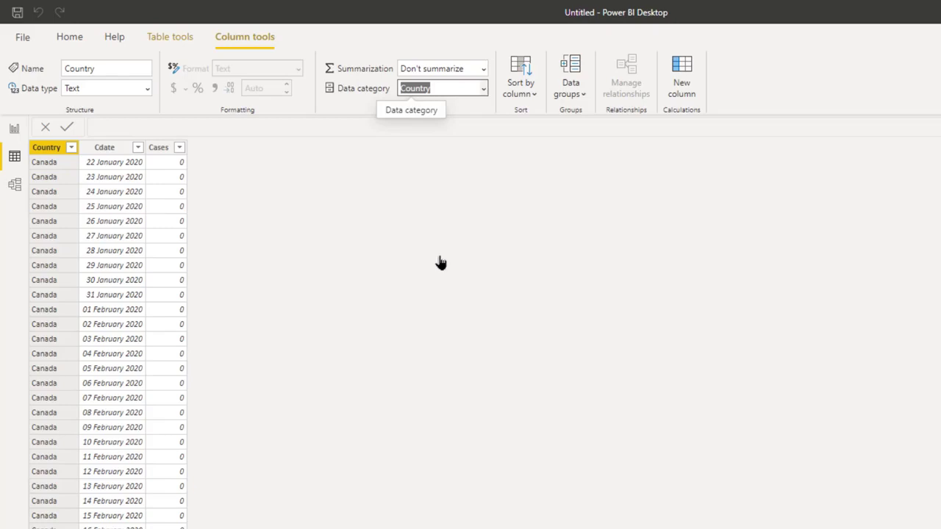
Set the Cdate column's date format to dd mm.
left_click(100, 148)
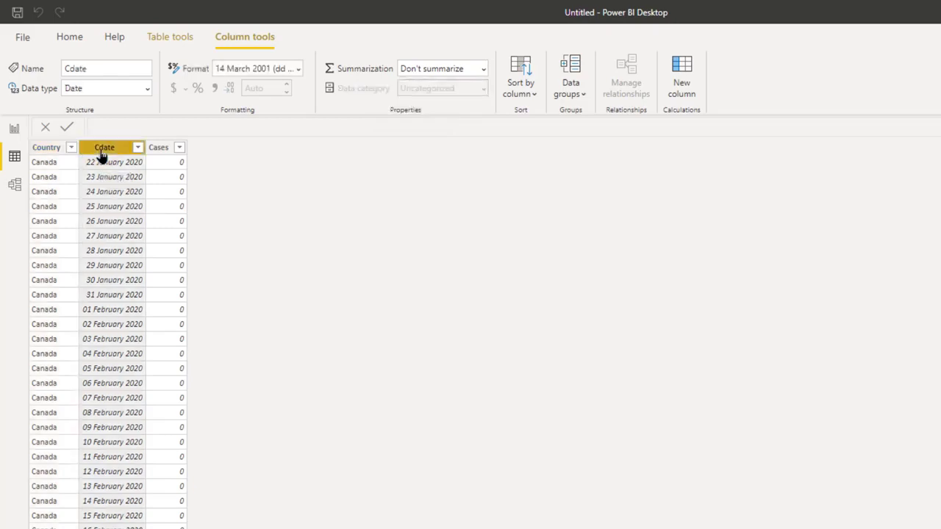
left_click(220, 69)
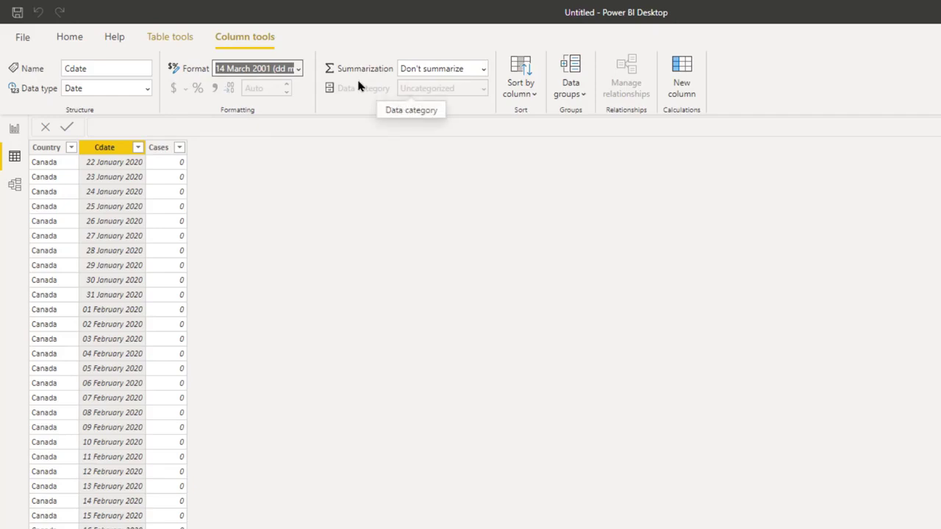
type("dd mm")
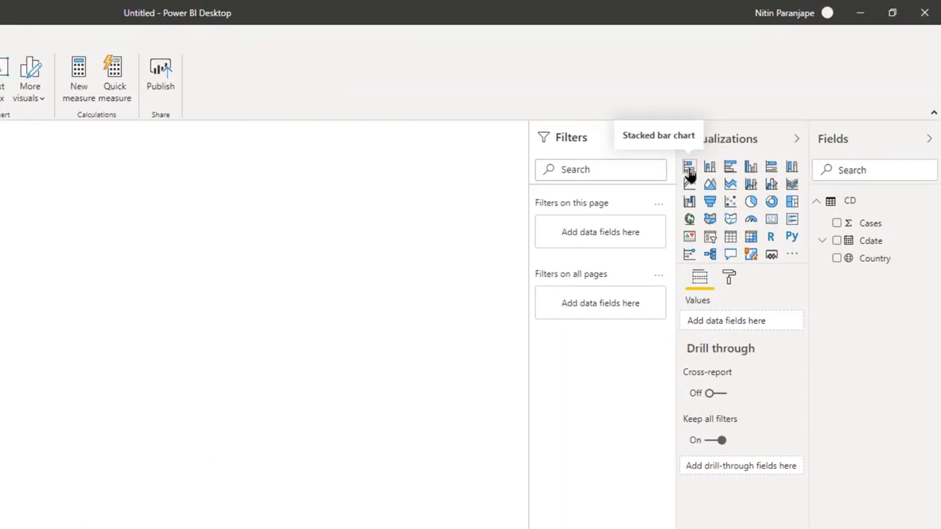
Add a stacked bar chart with Country on the axis and Cases as values, and turn on its data labels.
left_click(690, 167)
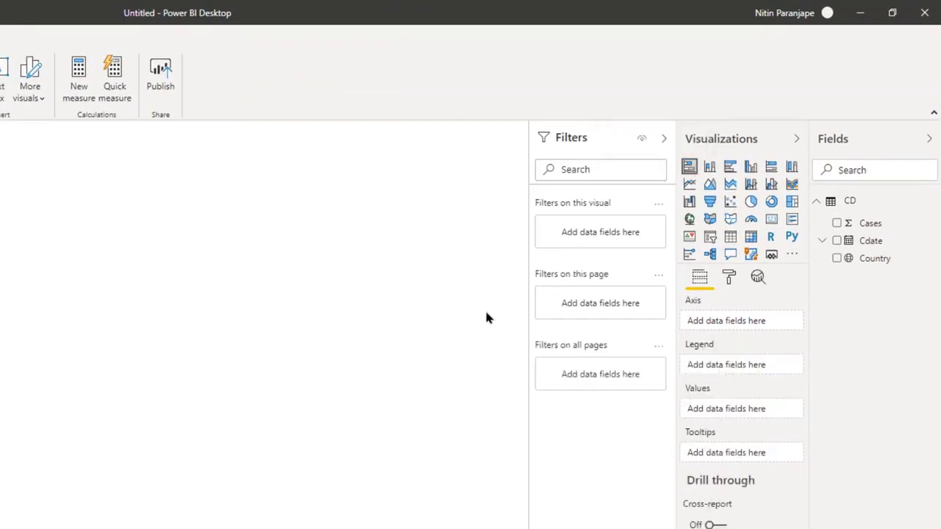
left_click_drag(860, 259, 739, 418)
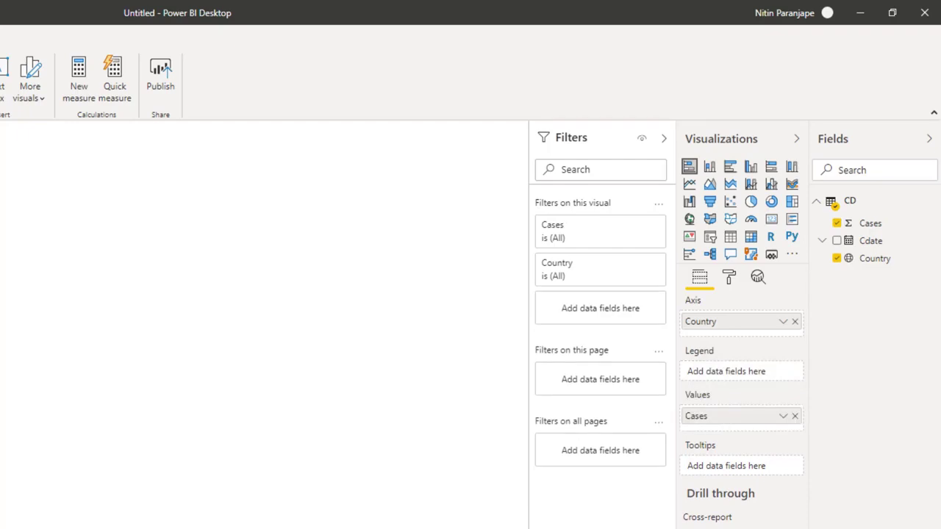
left_click(728, 278)
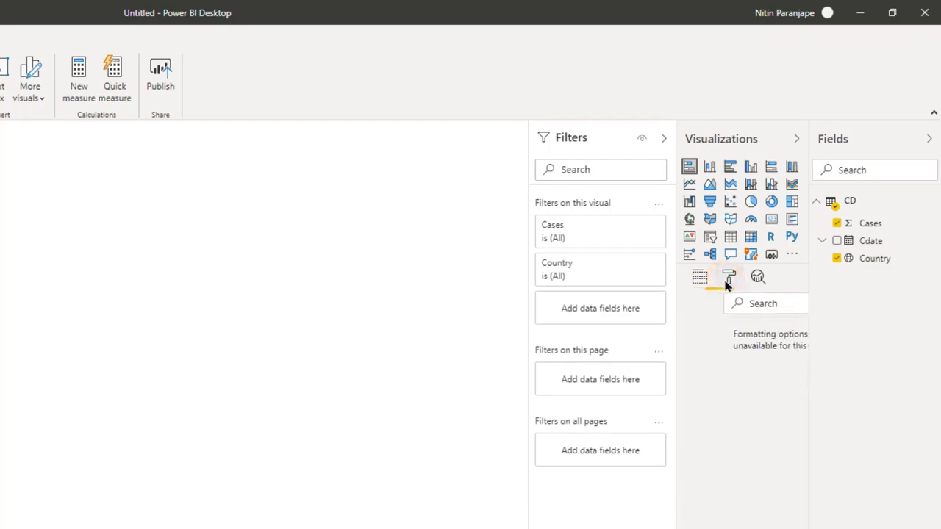
left_click(770, 439)
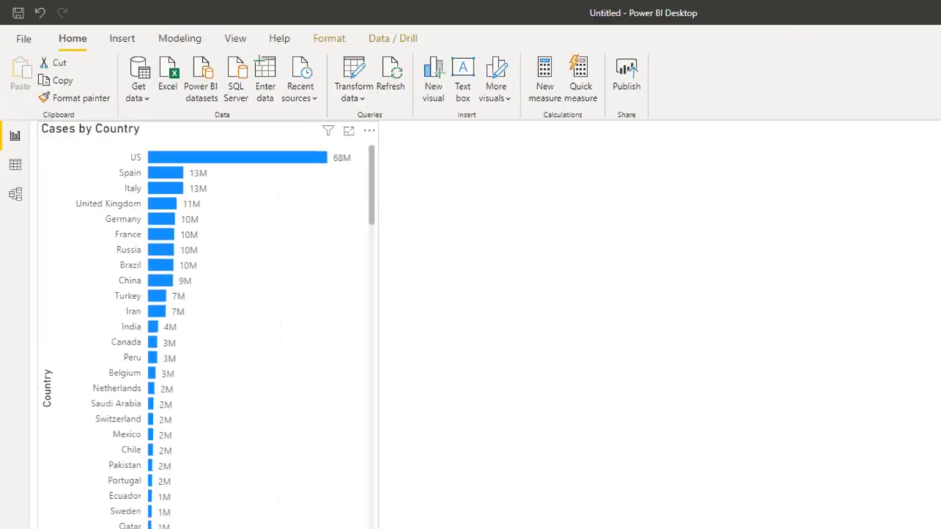
Start a new measure named maxdate in the CD table, expanding the formula editor and enlarging its text.
mouse_move(320, 157)
left_click(551, 95)
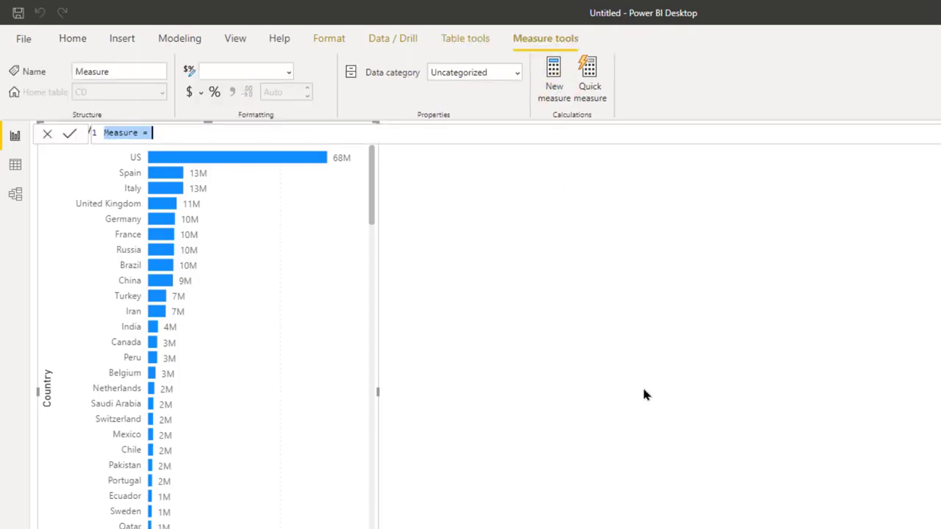
type("maxdate")
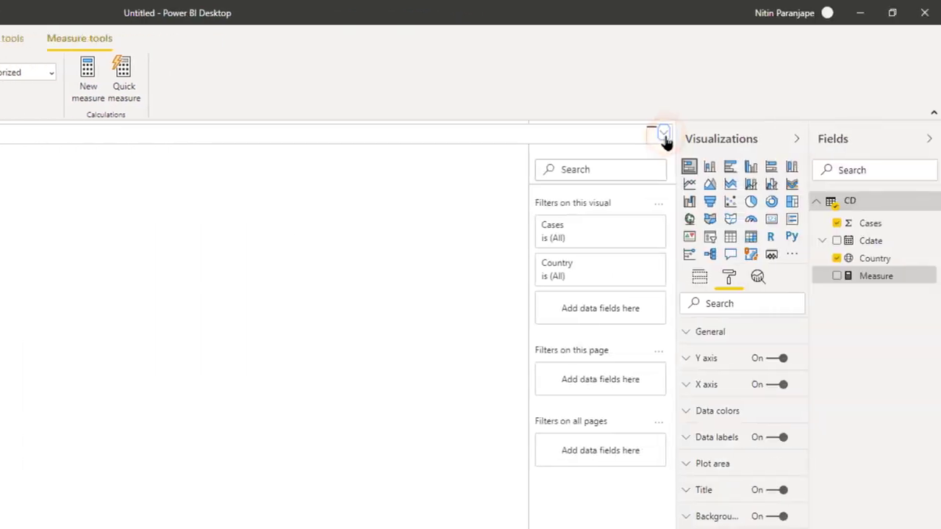
left_click(664, 136)
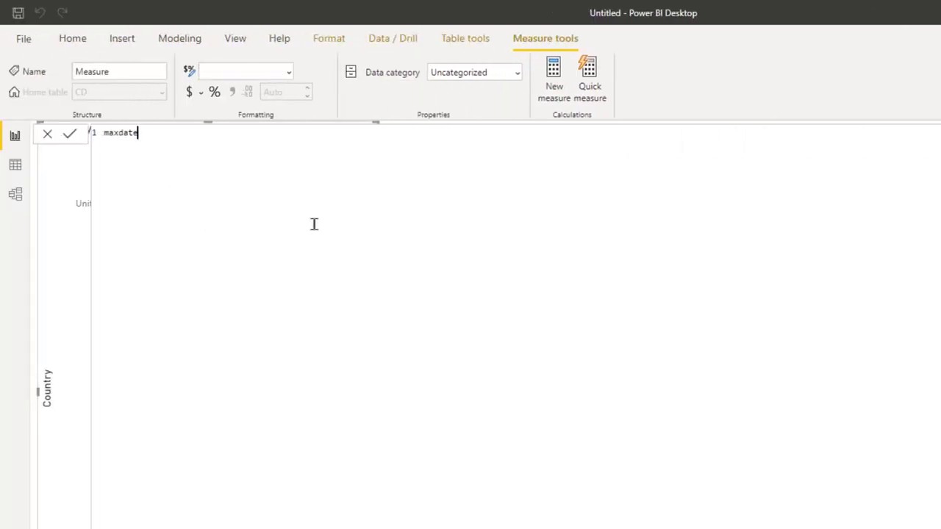
scroll(314, 224, "up", 5)
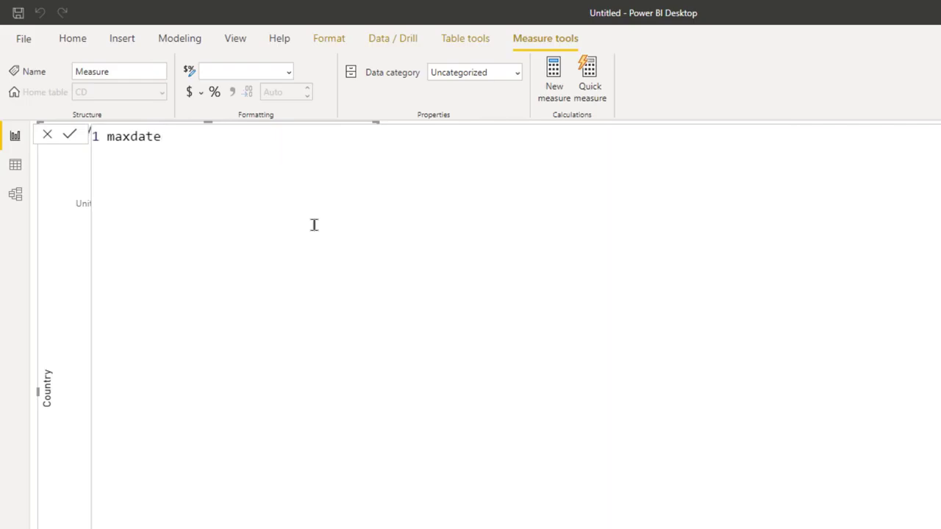
scroll(314, 224, "up", 1)
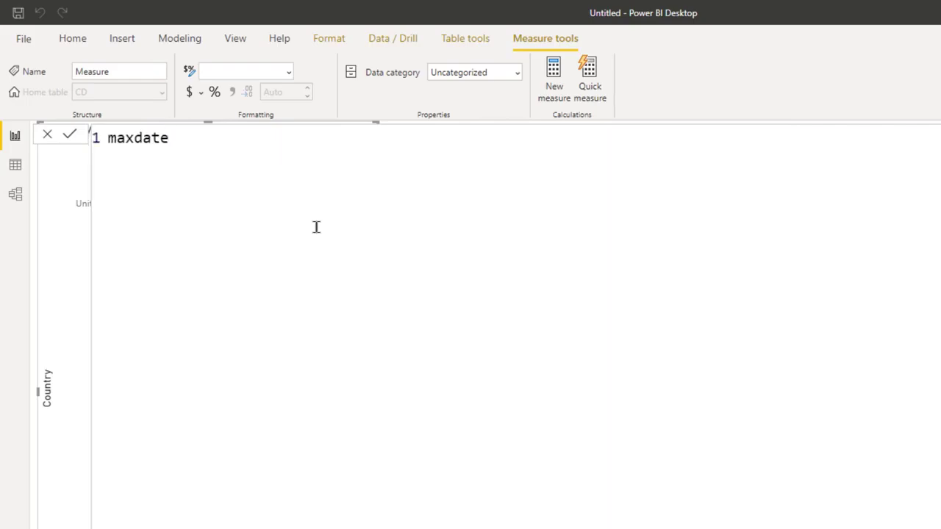
Define the maxdate measure as LASTDATE(CD[Cdate]) and commit it.
type("= l")
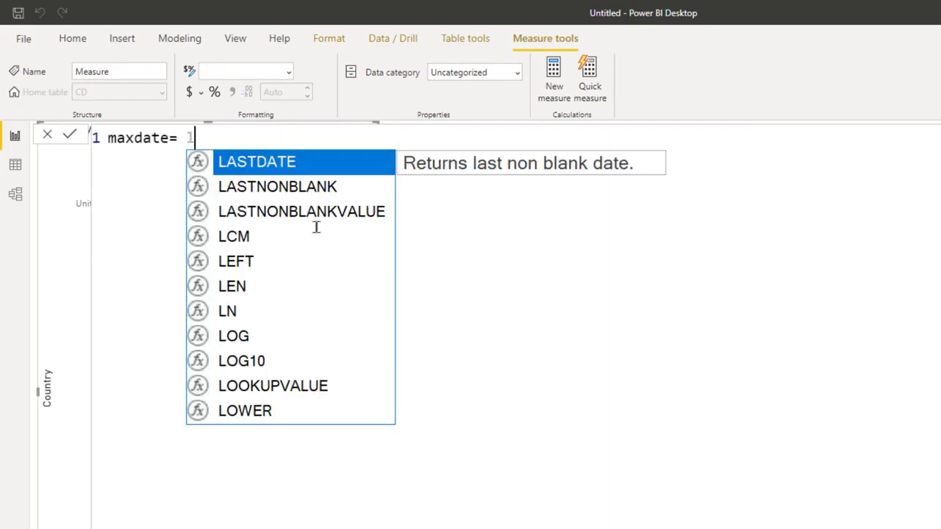
key("Tab")
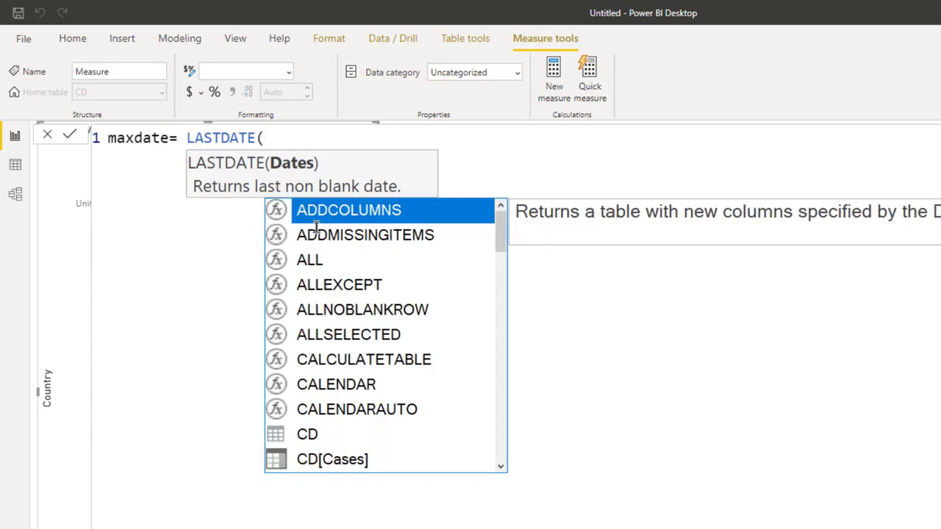
type("cd")
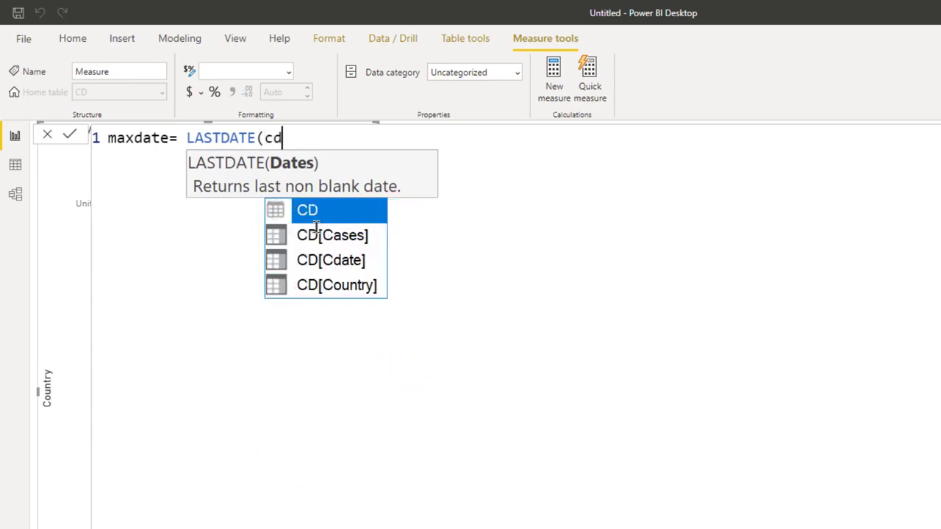
key("Down")
key("Down")
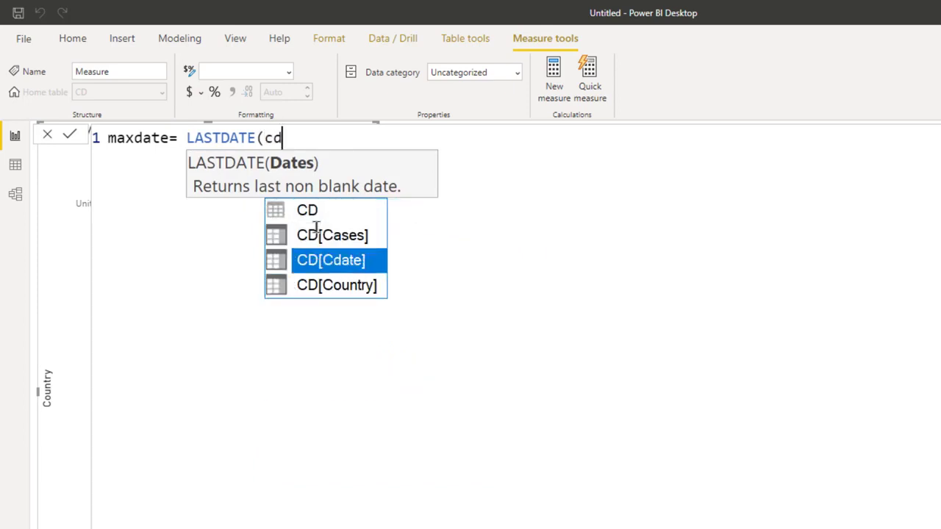
key("Tab")
type(")")
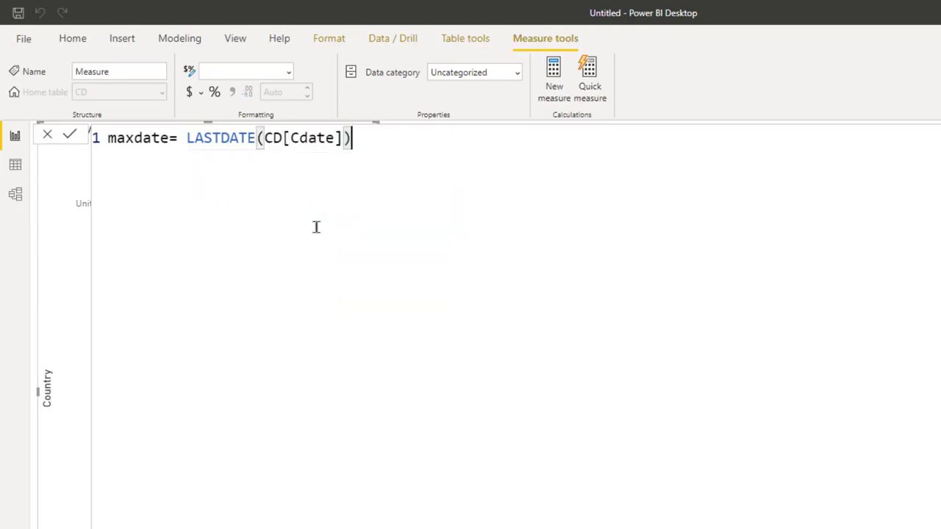
key("Return")
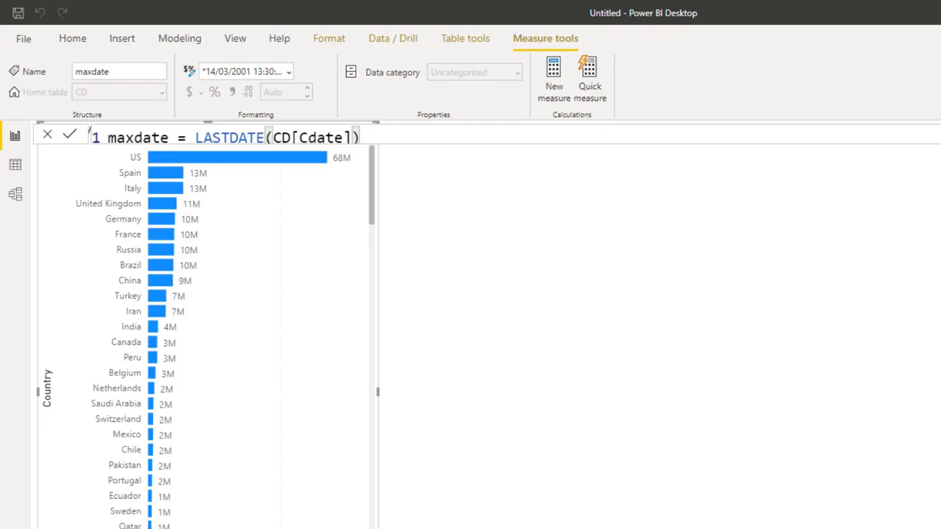
Add a multi-row card showing maxdate, shrink it, and place it at the lower right of the report page.
left_click(823, 317)
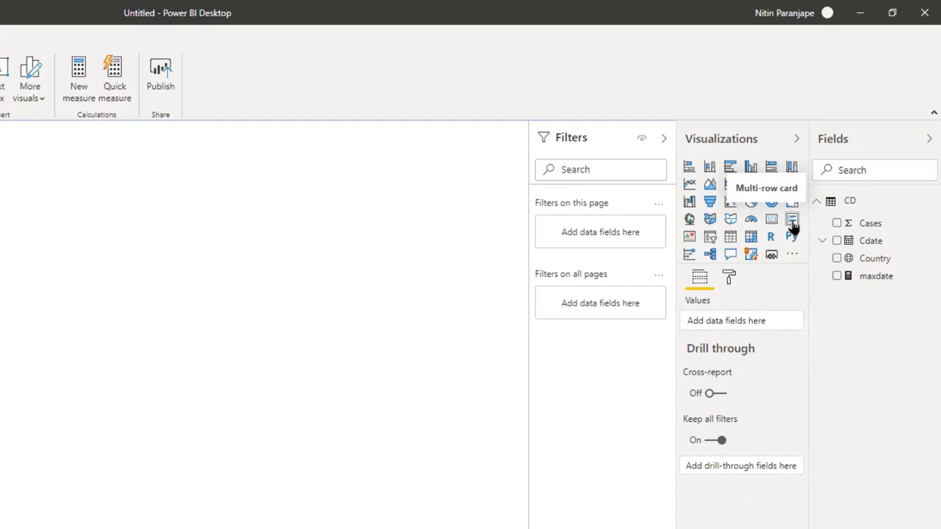
left_click(792, 226)
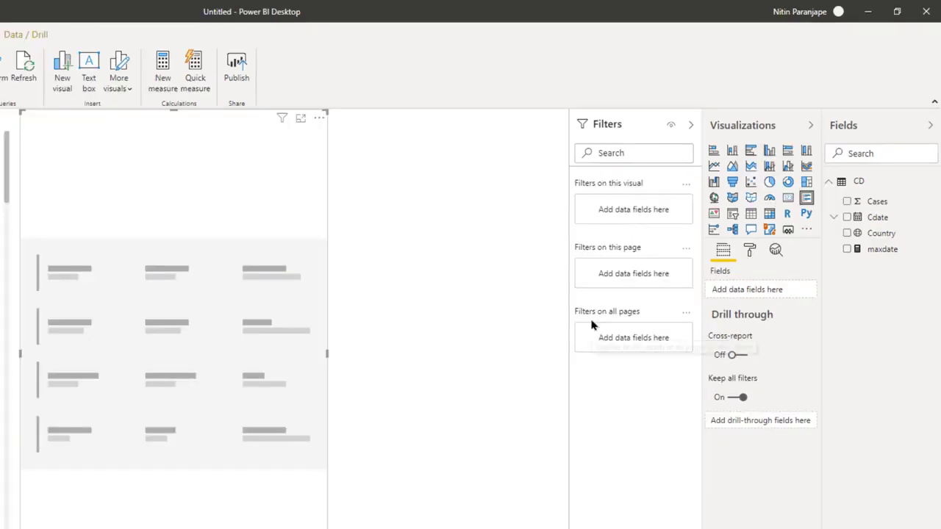
left_click_drag(882, 278, 469, 285)
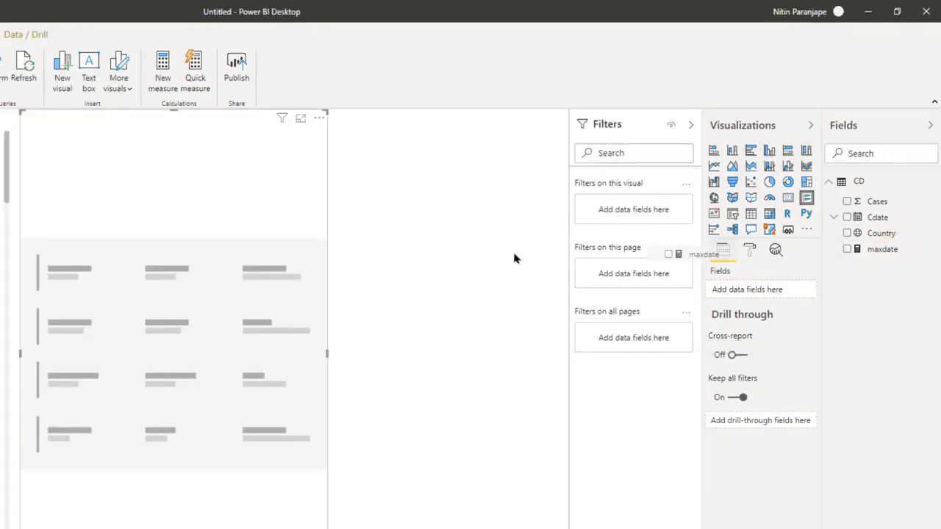
left_click_drag(515, 258, 190, 225)
left_click_drag(22, 120, 152, 393)
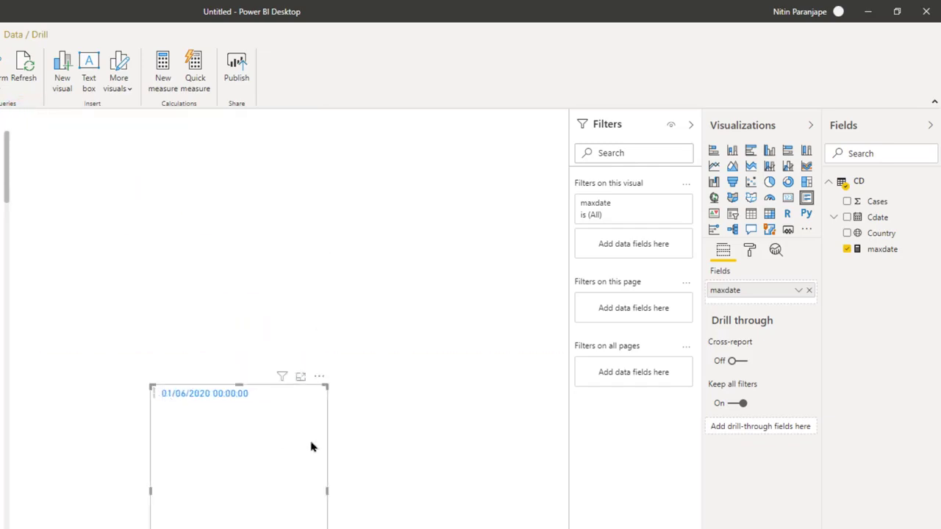
left_click_drag(265, 394, 522, 401)
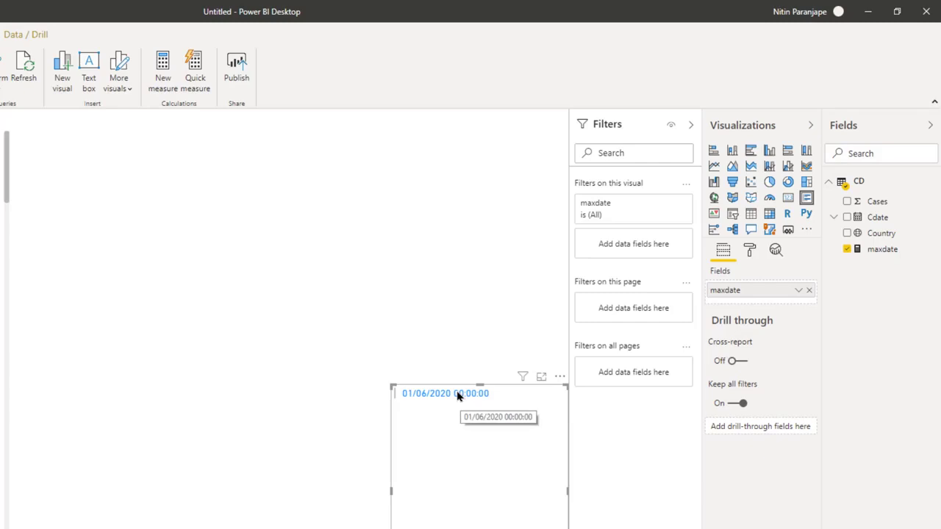
Set the maxdate measure's format to dd mmm.
left_click(880, 250)
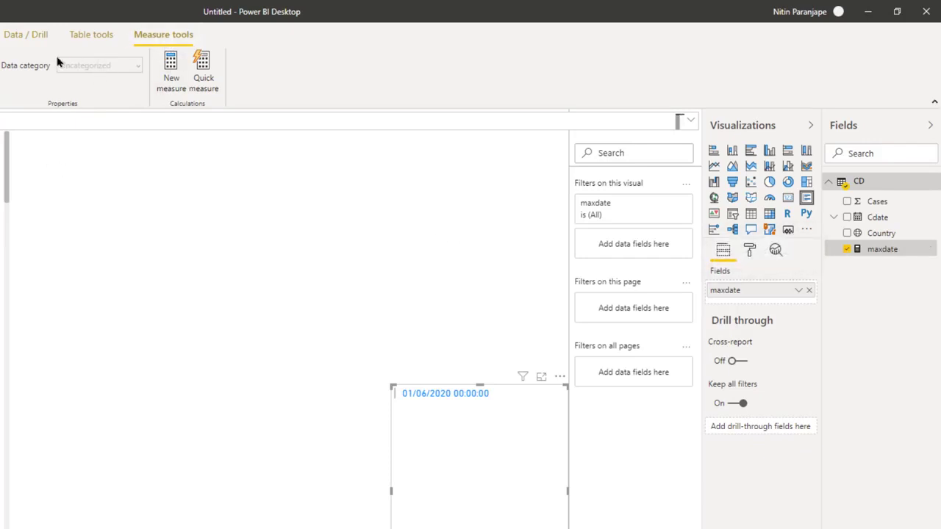
type("dd mmm")
key("Return")
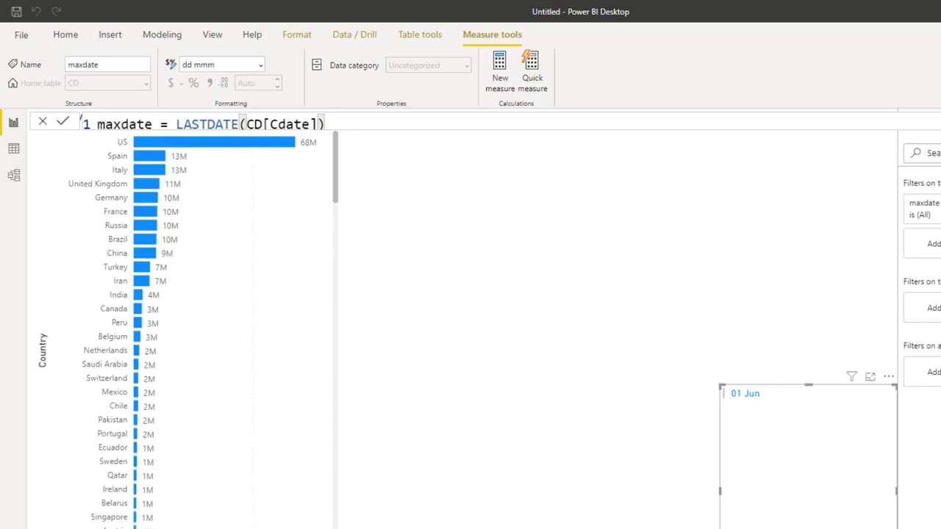
left_click(431, 122)
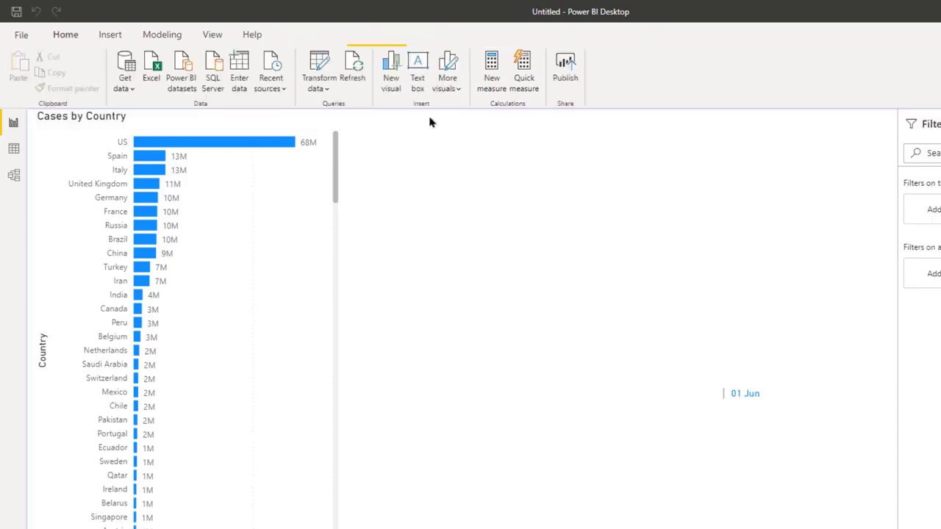
Start a new measure named latestcases and declare a variable temp equal to [maxdate].
left_click(485, 81)
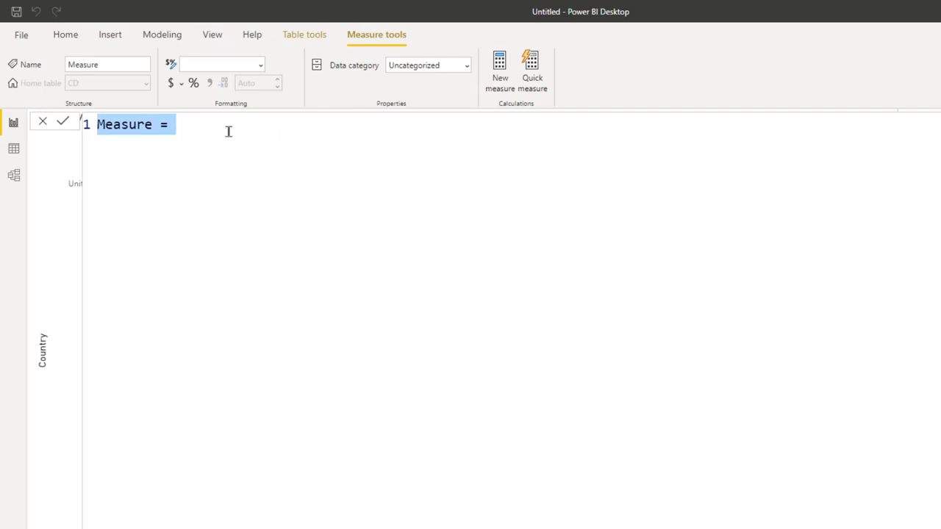
type("latestcases=")
key("shift+Return")
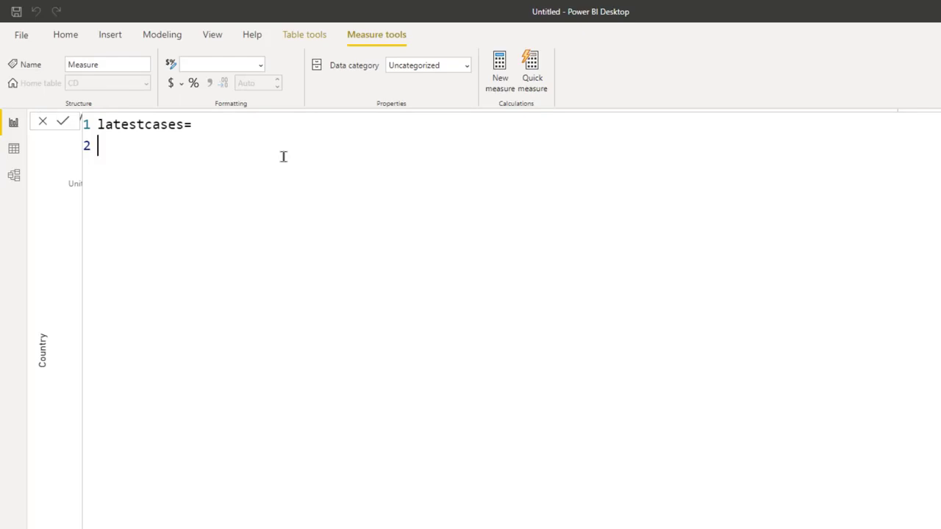
type("var temp = [maxdate]")
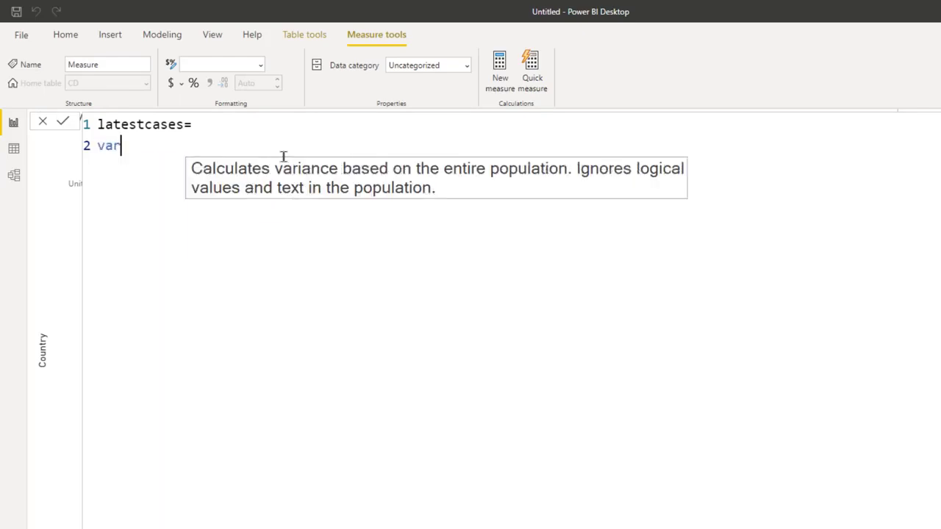
key("Return")
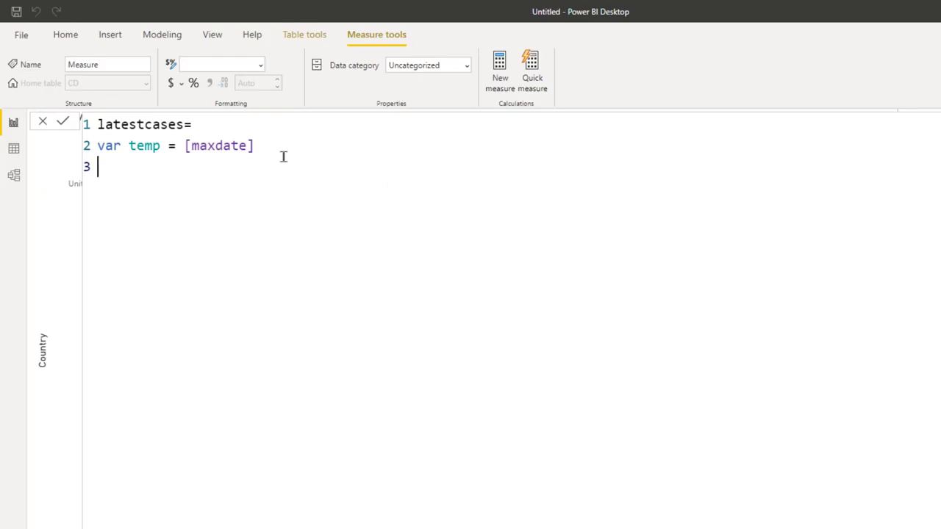
Add an empty parenthesised return block on new lines below the temp variable.
type("return (")
key("shift+Return")
key("shift+Return")
key("BackSpace")
type(")")
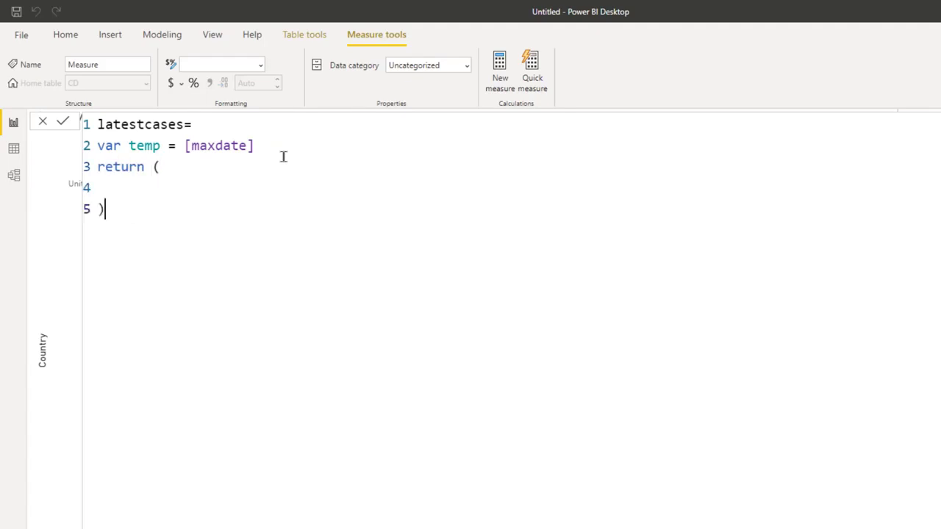
Inside the return block, begin an indented CALCULATE expression that sums CD[Cases].
key("Up")
key("Tab")
key("Tab")
type("calculate(")
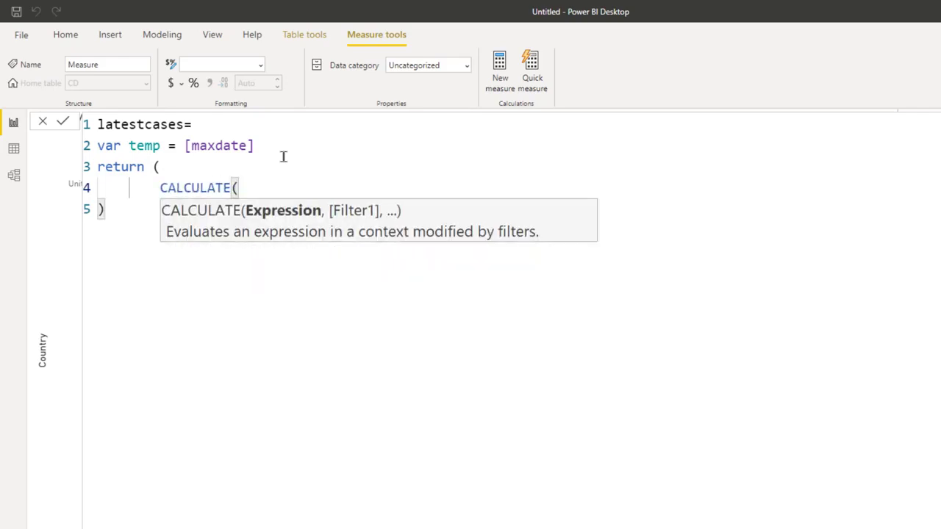
type("su")
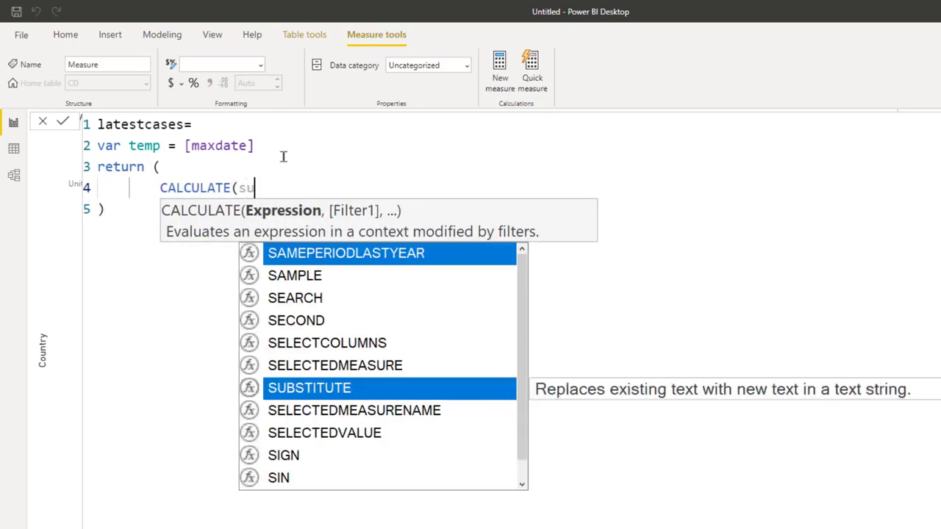
type("m(cov")
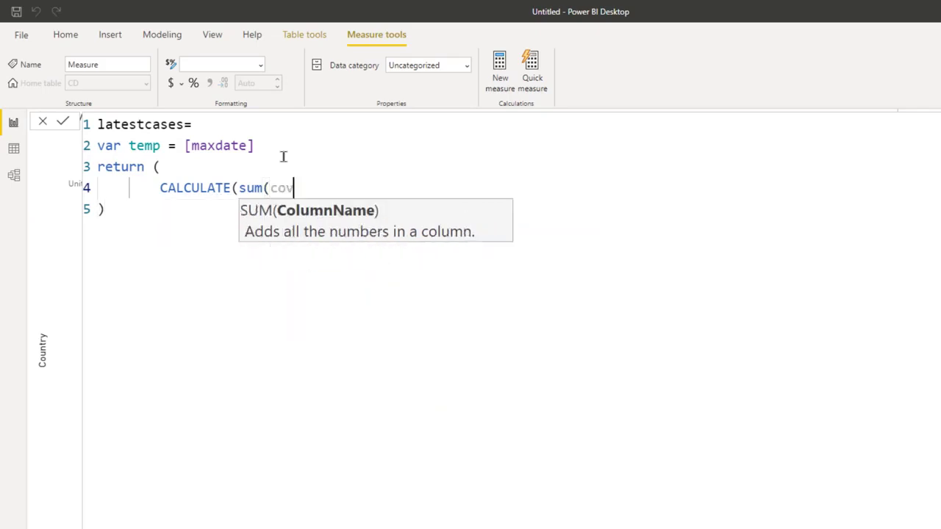
key("BackSpace")
key("BackSpace")
type("d")
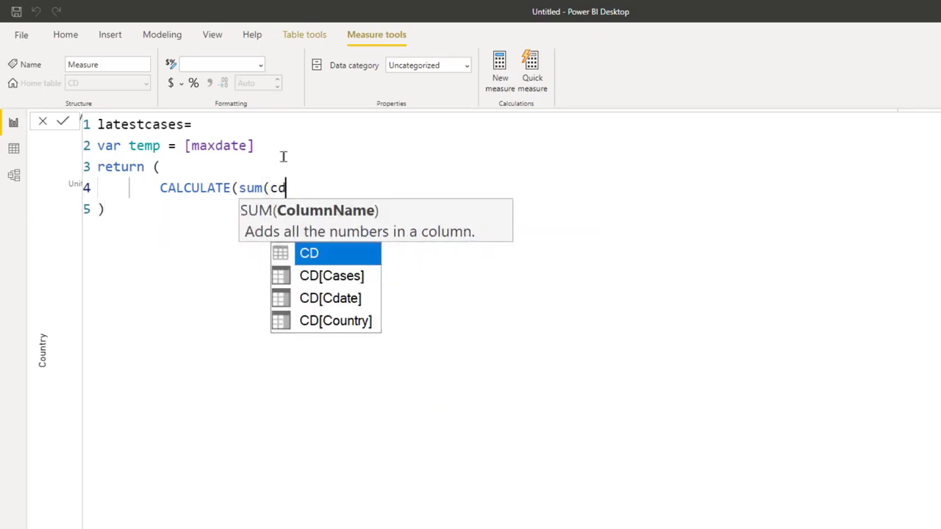
key("Down")
key("Tab")
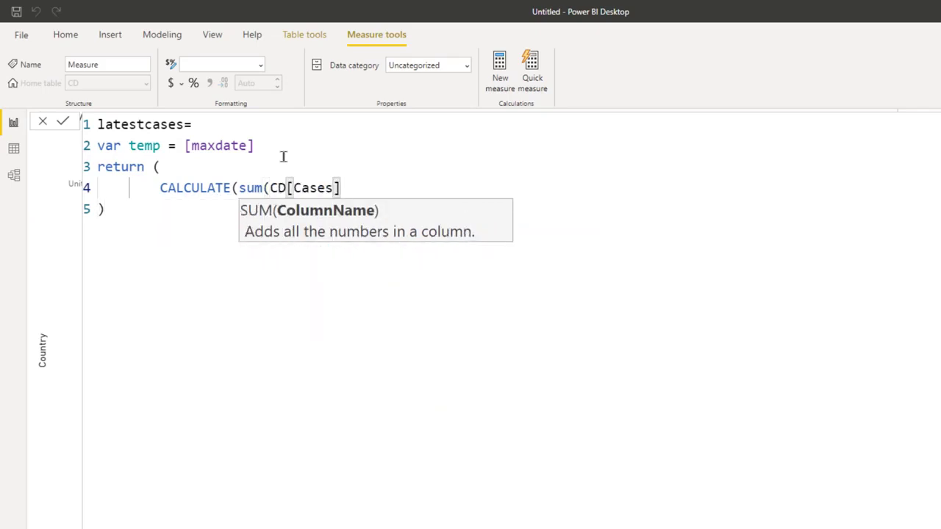
Close the sum, add the filter CD[Cdate]=temp to CALCULATE, commit the latestcases measure and collapse the formula editor.
type(",")
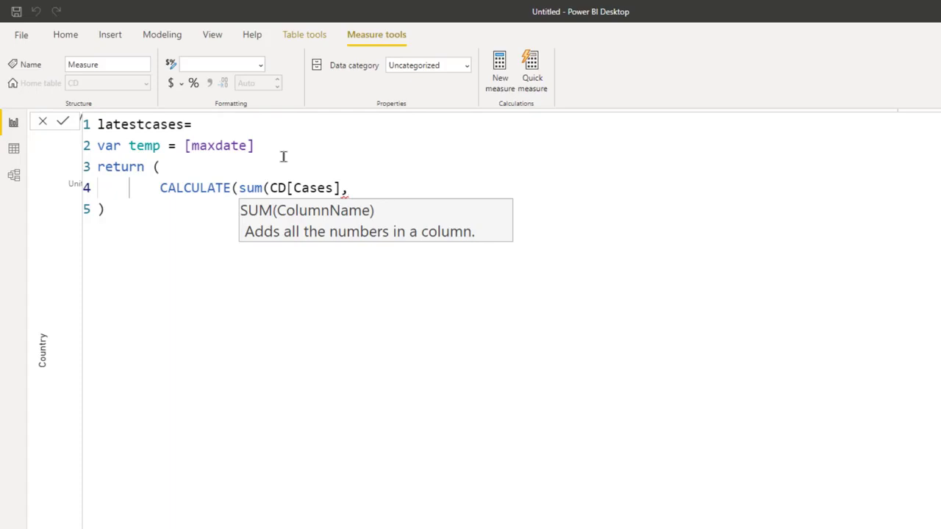
key("BackSpace")
type("), cd")
key("Down")
key("Down")
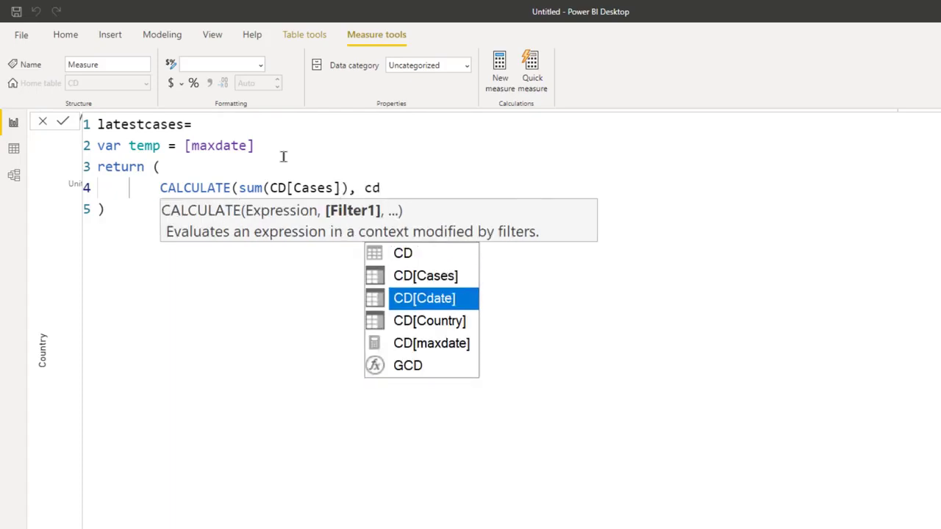
key("Tab")
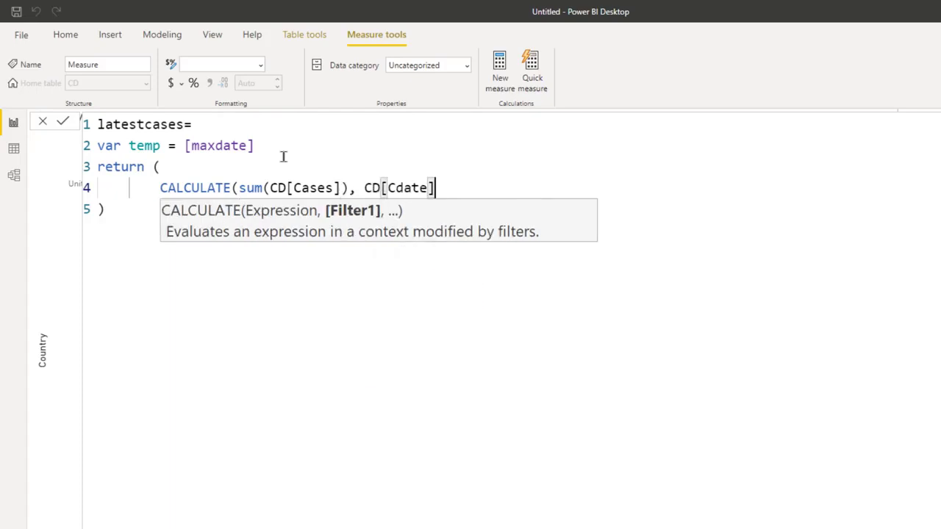
type("=temp)")
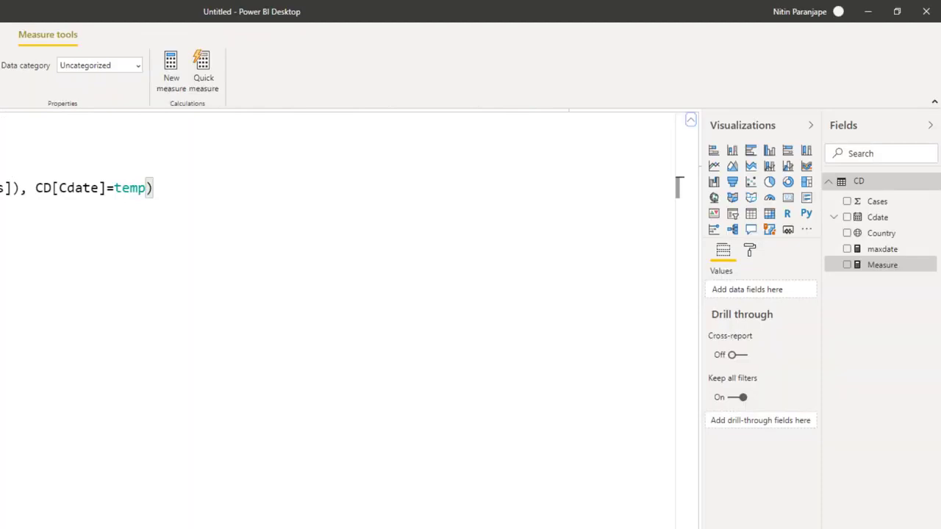
left_click(691, 120)
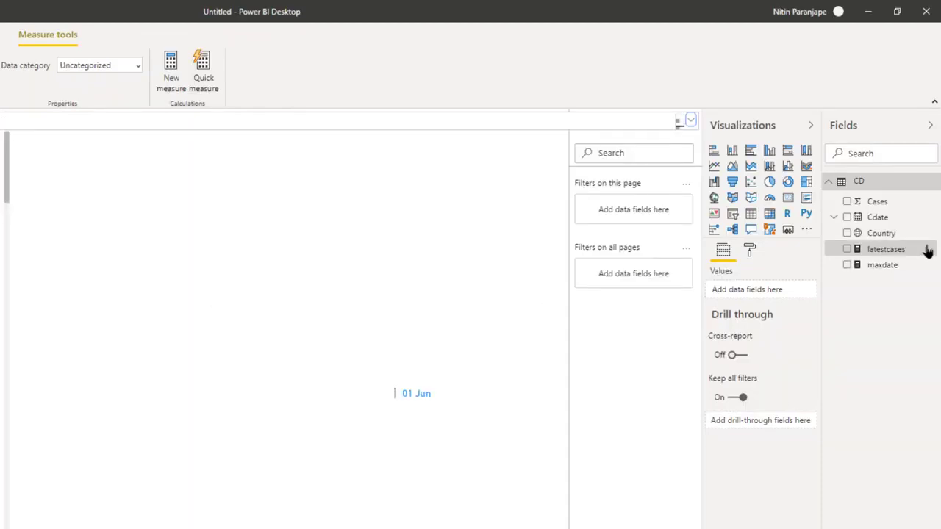
Add the latestcases measure to the card that shows maxdate.
left_click(500, 438)
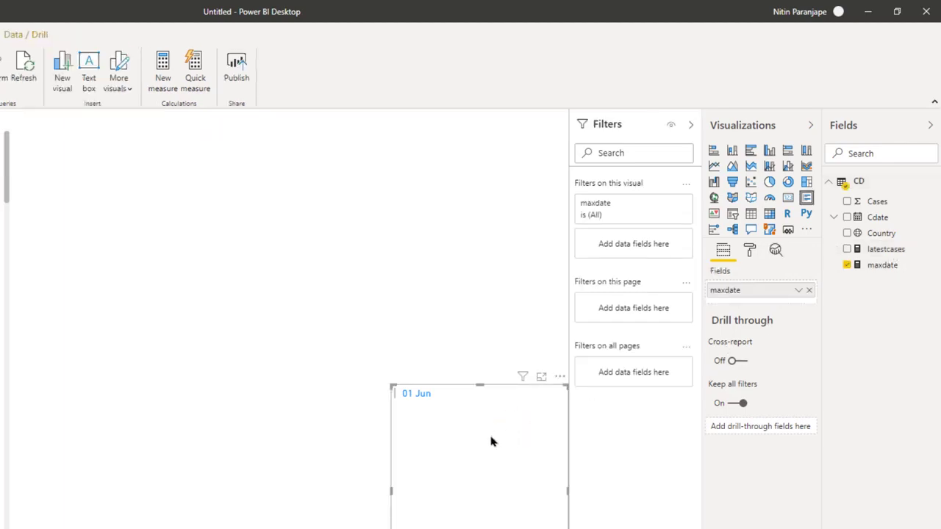
left_click(877, 250)
left_click_drag(878, 251, 778, 305)
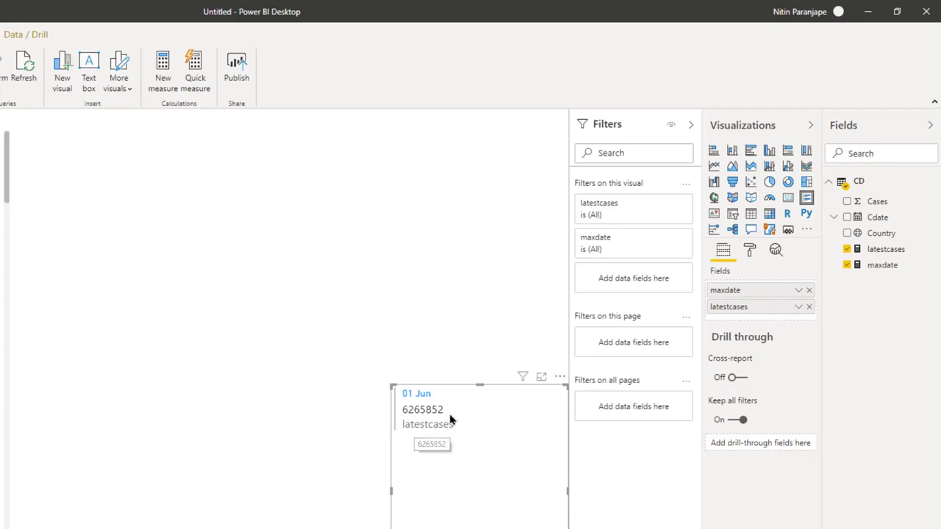
Replace Cases with the latestcases measure as the value of the bar chart by Country.
left_click(0, 190)
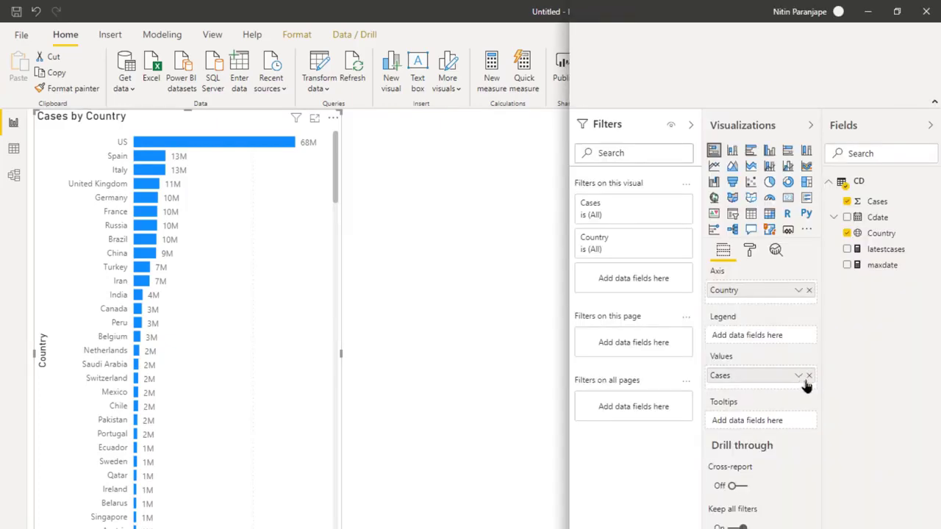
left_click(808, 376)
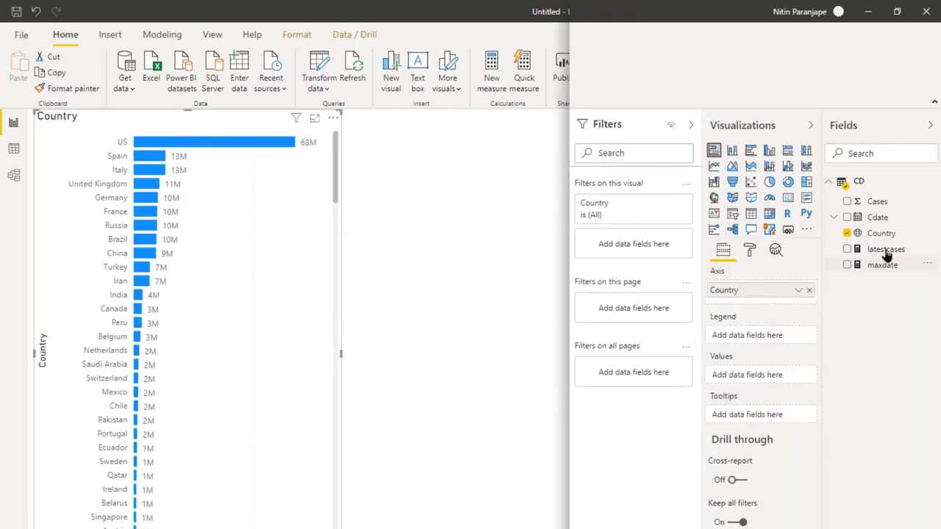
left_click_drag(884, 250, 767, 383)
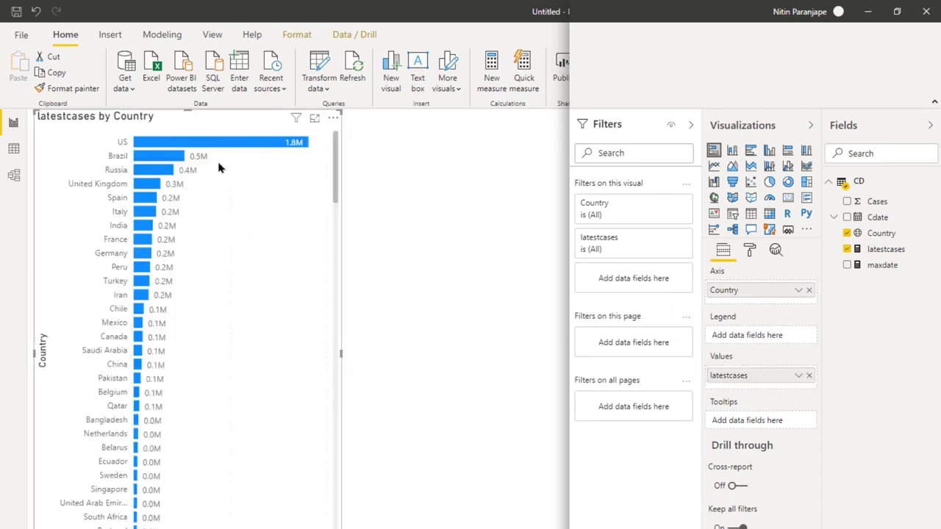
Lower the top edge of the latestcases by Country bar chart and extend its left edge to the page border.
left_click_drag(183, 110, 174, 185)
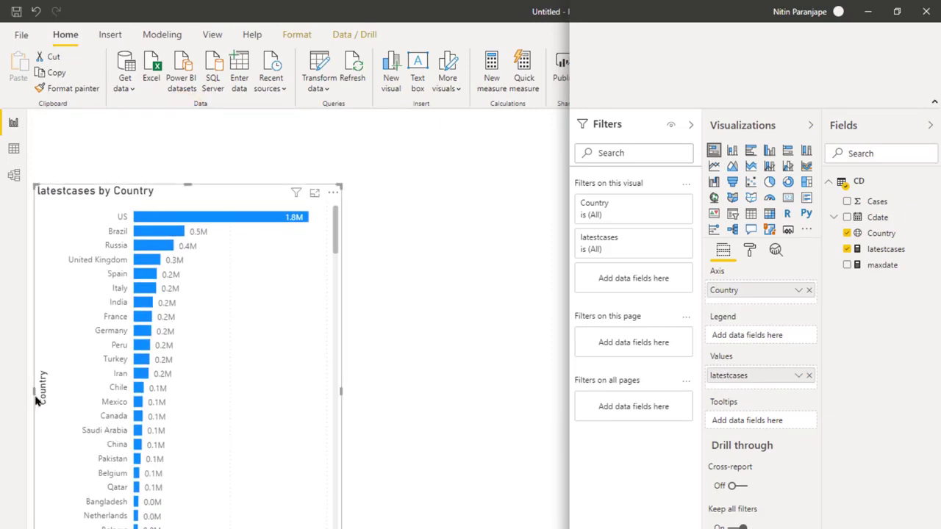
left_click_drag(33, 392, 28, 392)
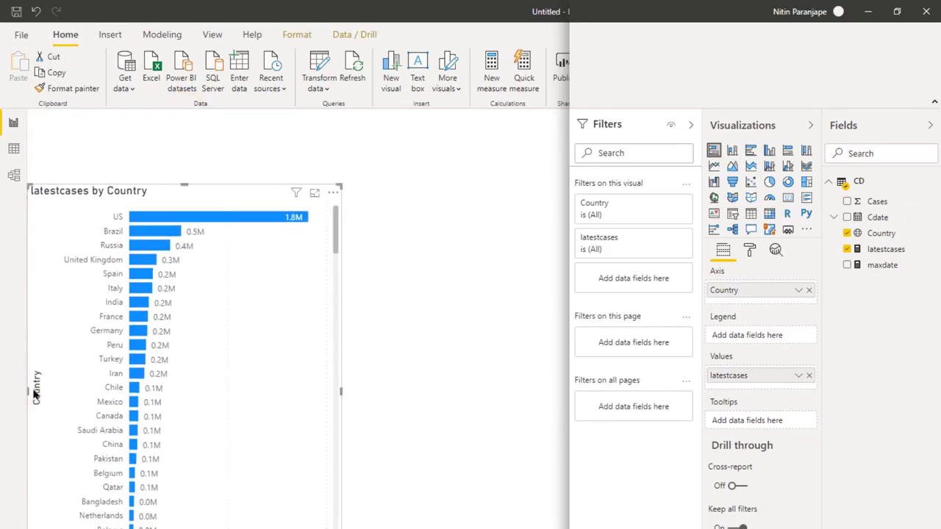
left_click(114, 162)
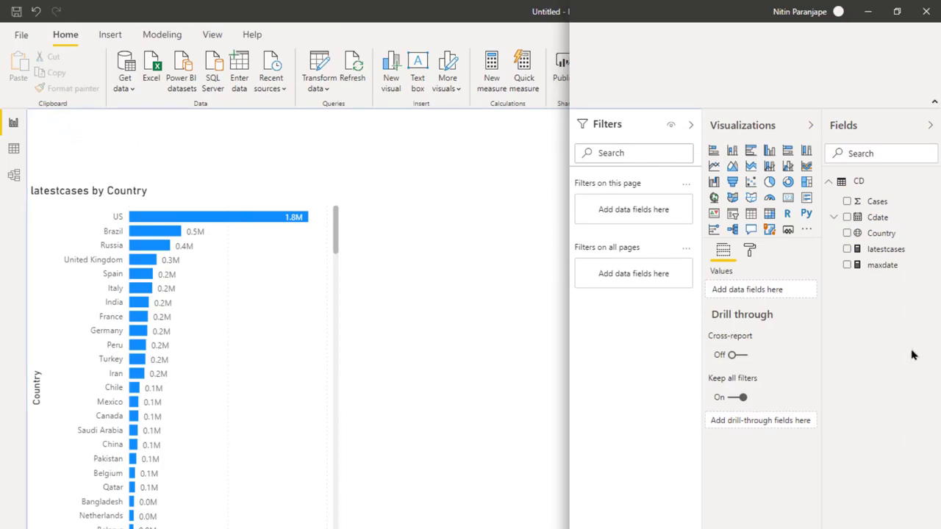
Insert a new multi-row card on the page containing the maxdate and latestcases measures.
left_click(807, 196)
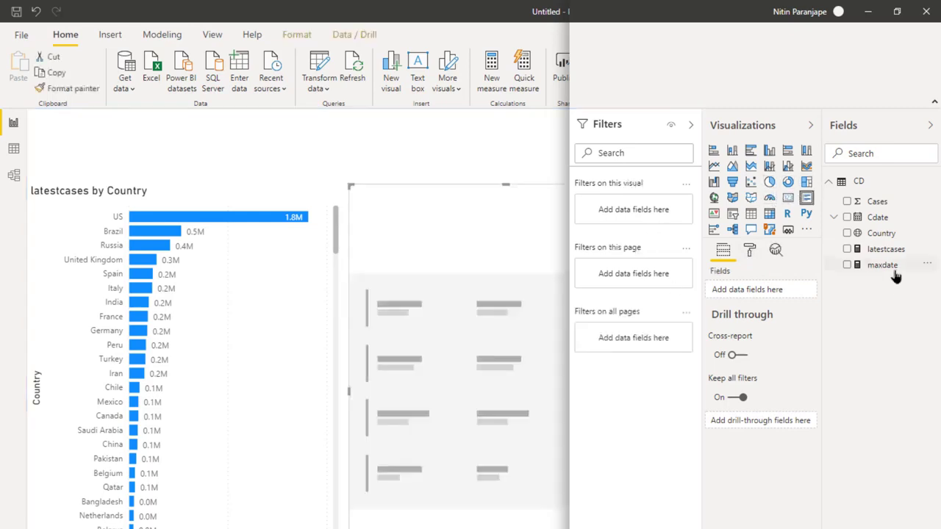
left_click_drag(886, 266, 555, 237)
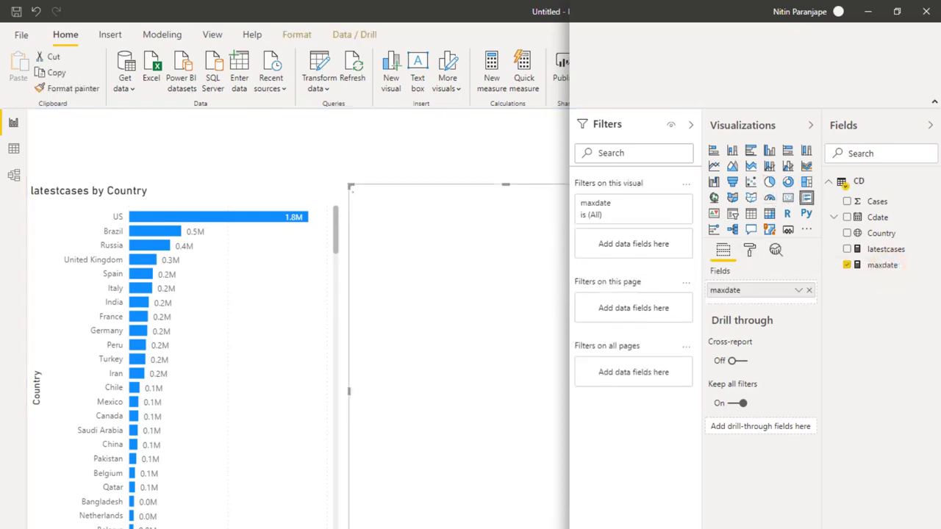
left_click_drag(880, 249, 496, 272)
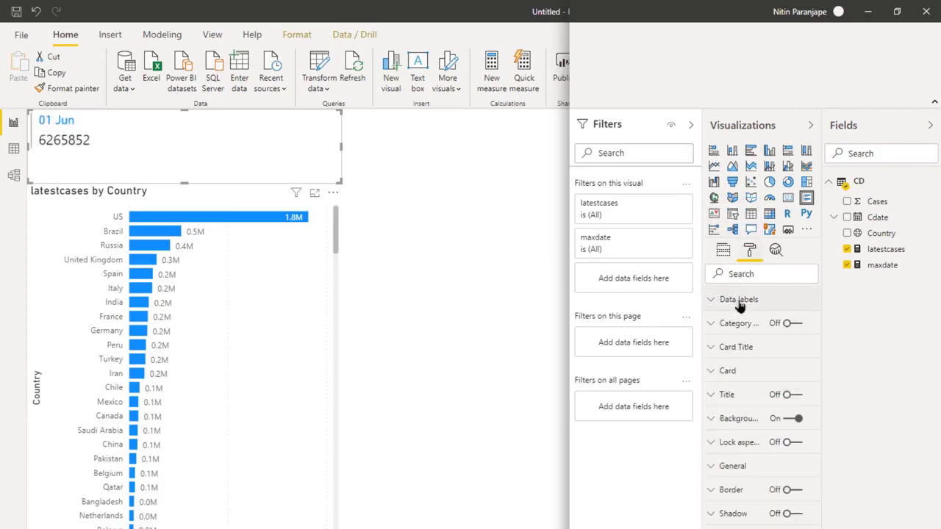
Check the card's data label formatting and give the latestcases measure a thousands separator.
left_click(739, 302)
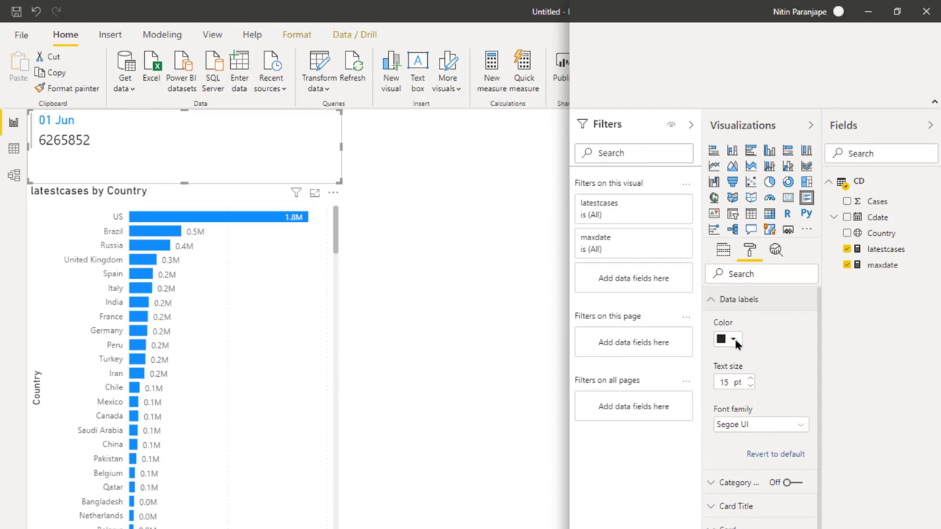
left_click(711, 302)
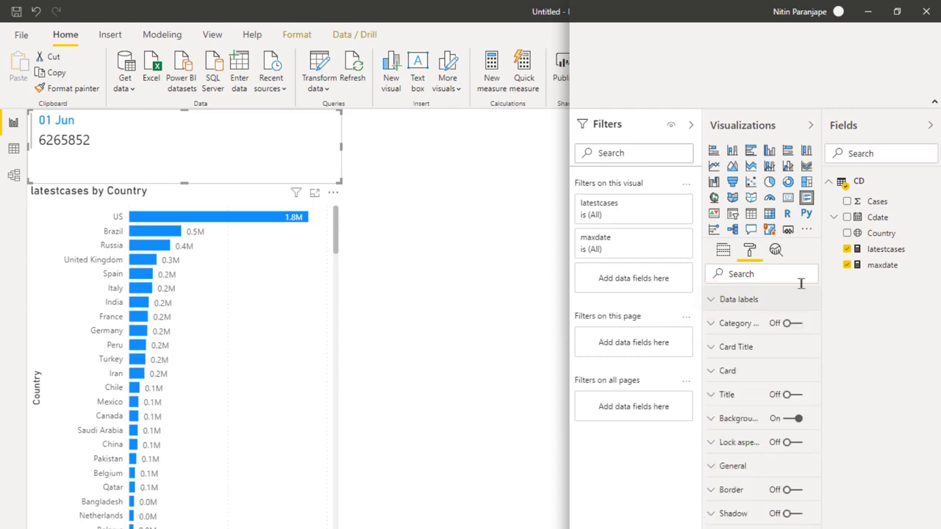
left_click(883, 250)
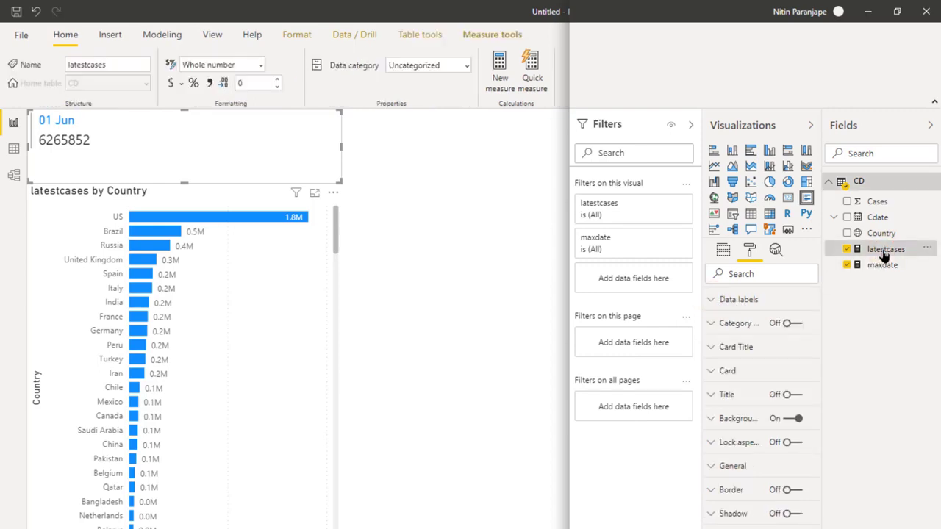
left_click(210, 89)
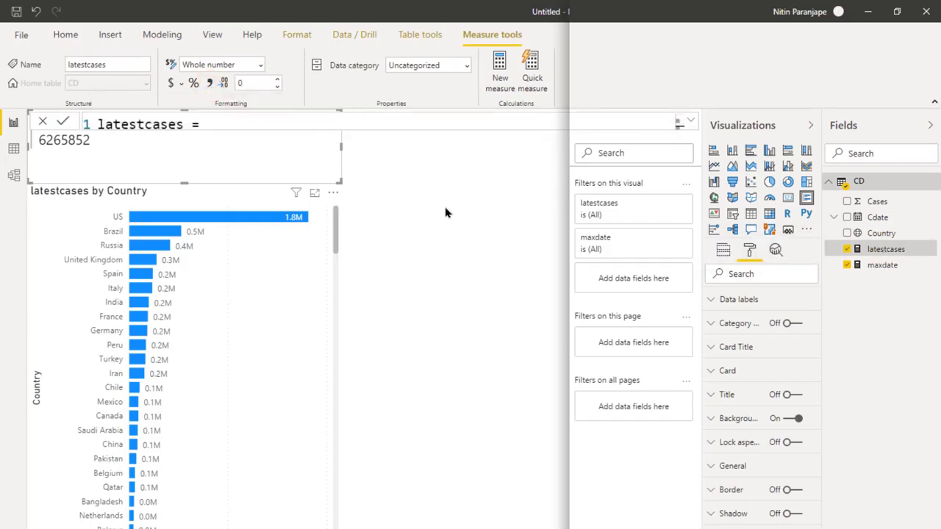
left_click(465, 240)
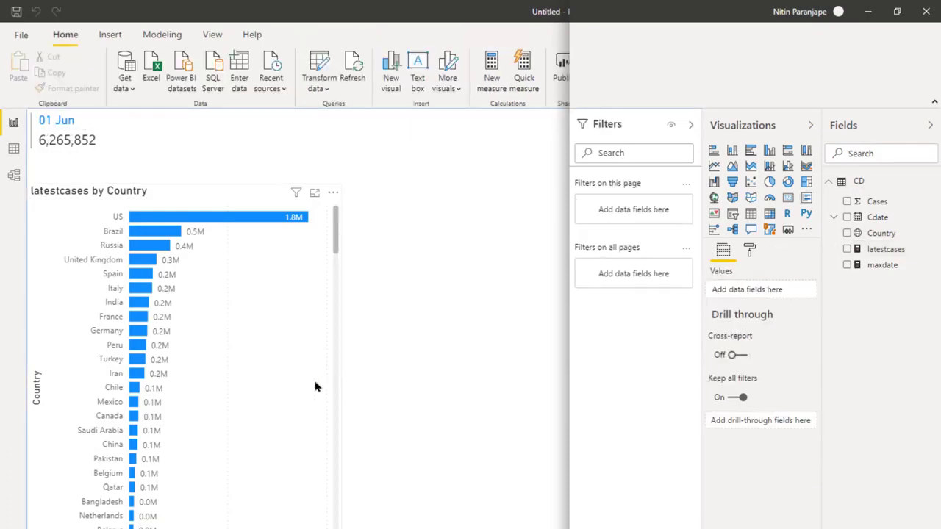
Narrow the latestcases by Country bar chart by moving its right edge inward.
left_click(315, 385)
left_click_drag(340, 391, 300, 382)
left_click_drag(294, 242, 296, 524)
left_click_drag(319, 406, 334, 178)
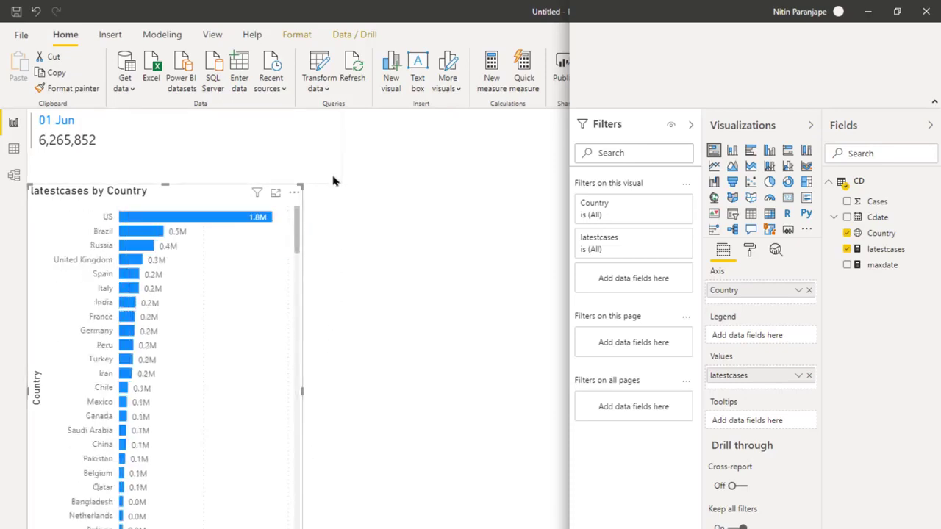
left_click(452, 242)
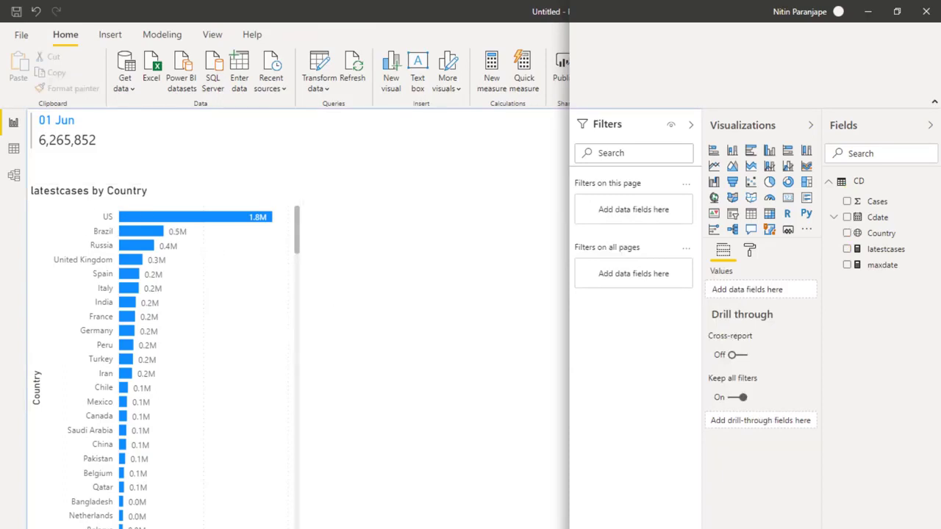
left_click(81, 137)
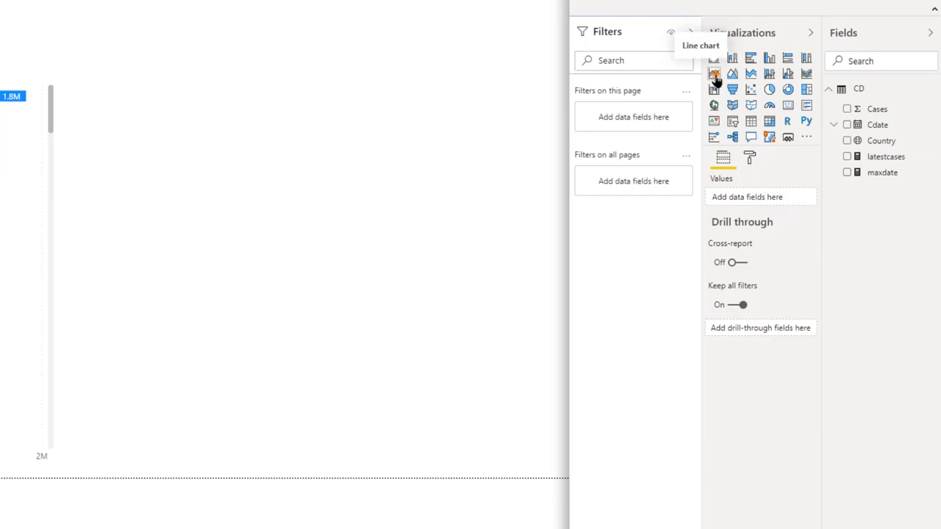
Insert a line chart with Cdate on the axis, using the plain date instead of the date hierarchy.
left_click(714, 74)
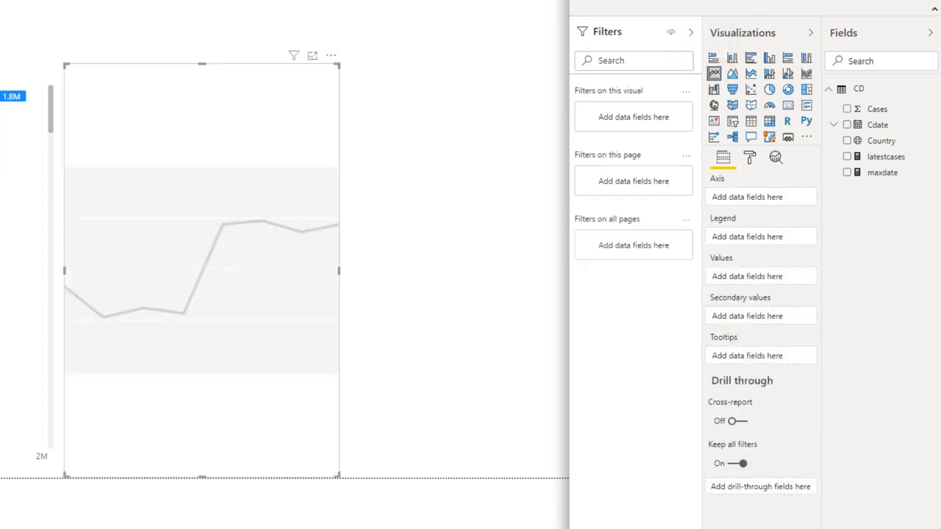
left_click_drag(876, 125, 773, 197)
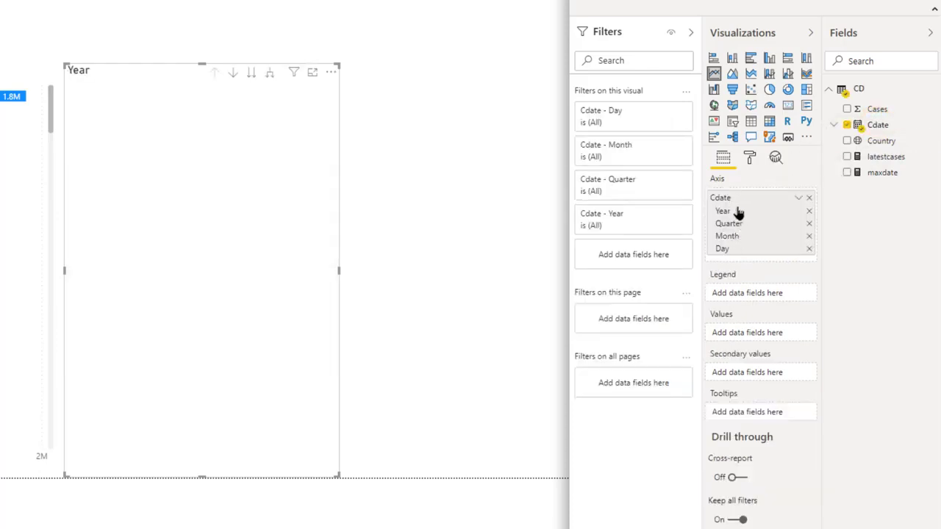
left_click(801, 200)
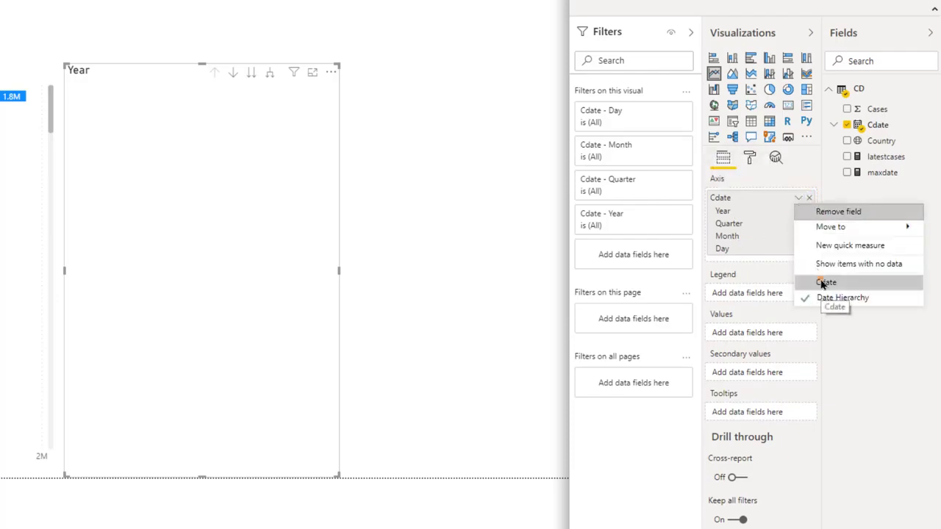
left_click(824, 283)
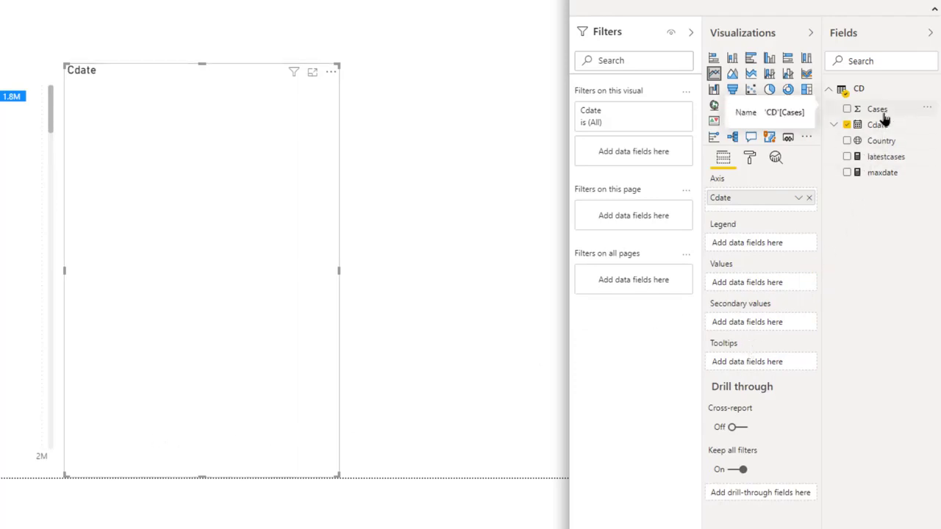
Plot Cases as the line chart's values and widen the chart across the empty space beside it.
mouse_move(883, 114)
left_mouse_down()
mouse_move(779, 255)
mouse_move(792, 290)
mouse_move(762, 293)
left_mouse_up()
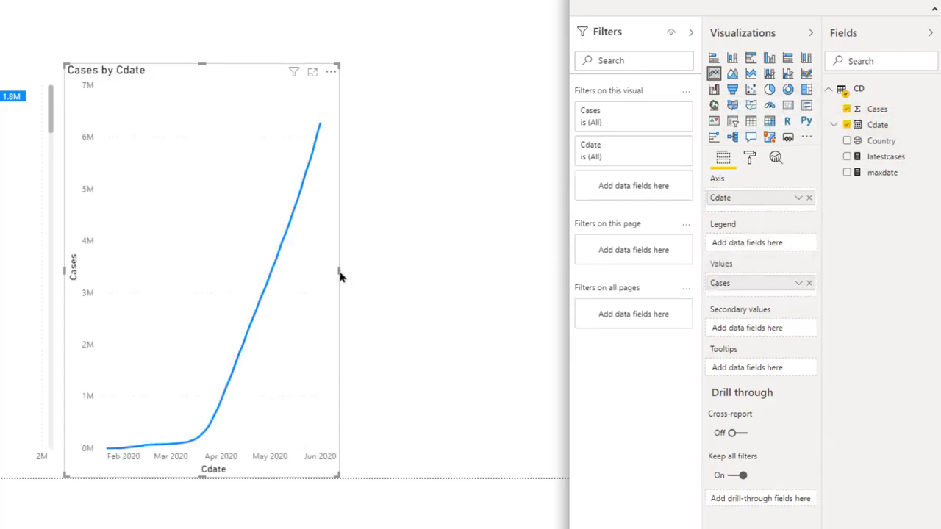
left_click_drag(339, 274, 563, 288)
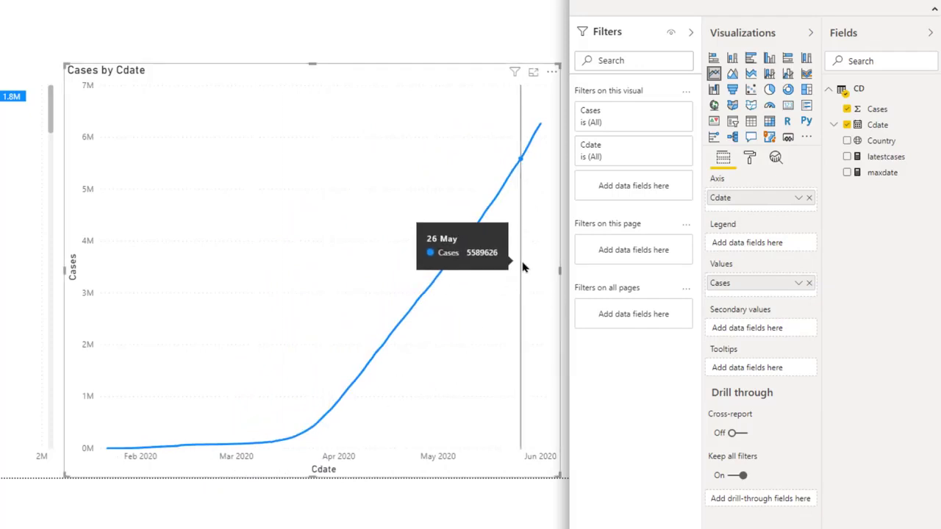
Split the line chart into one line per country by adding Country as its legend.
left_click_drag(875, 142, 754, 250)
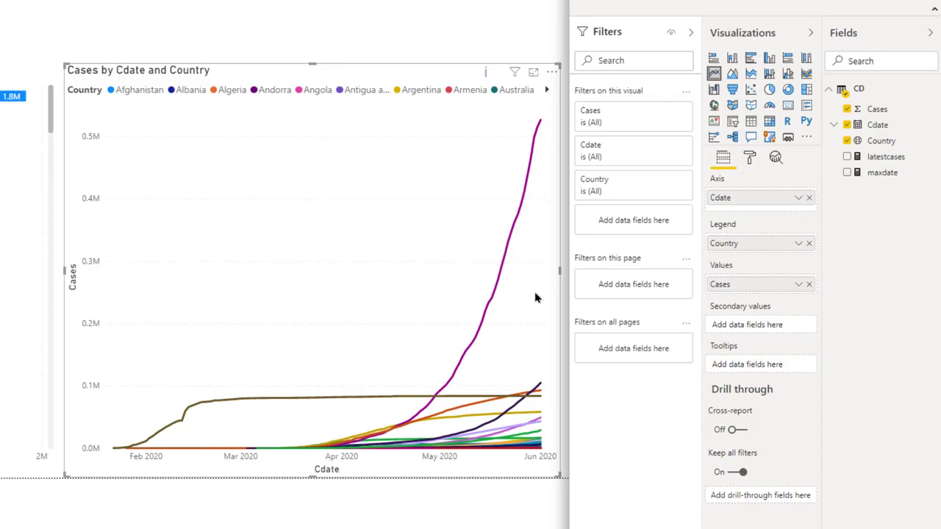
mouse_move(486, 74)
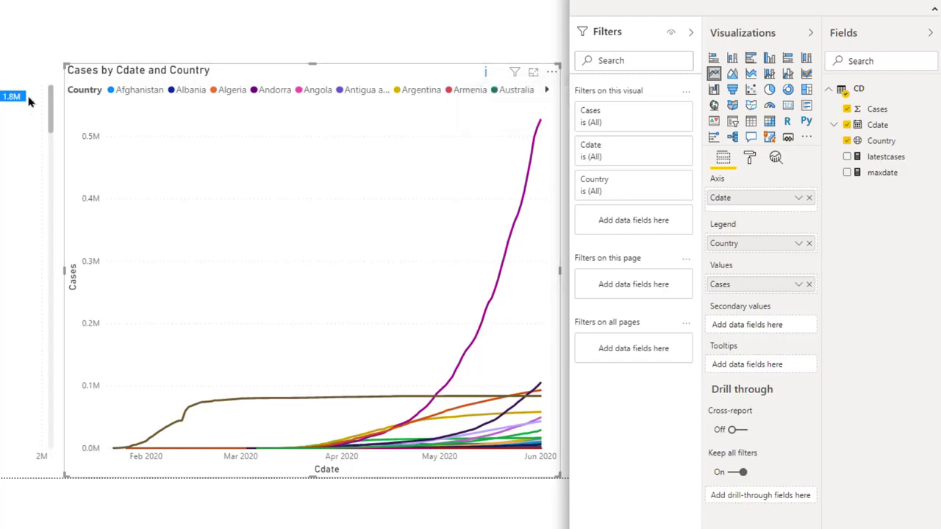
mouse_move(14, 96)
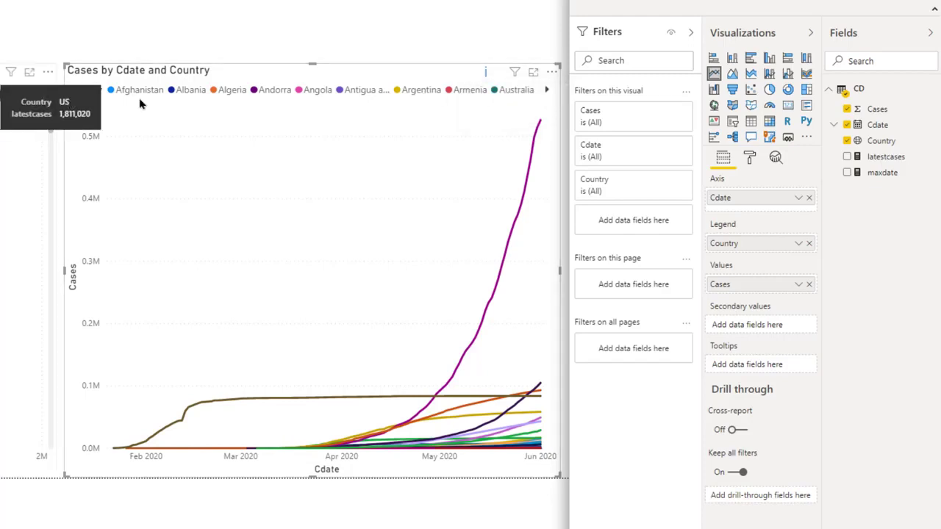
mouse_move(536, 144)
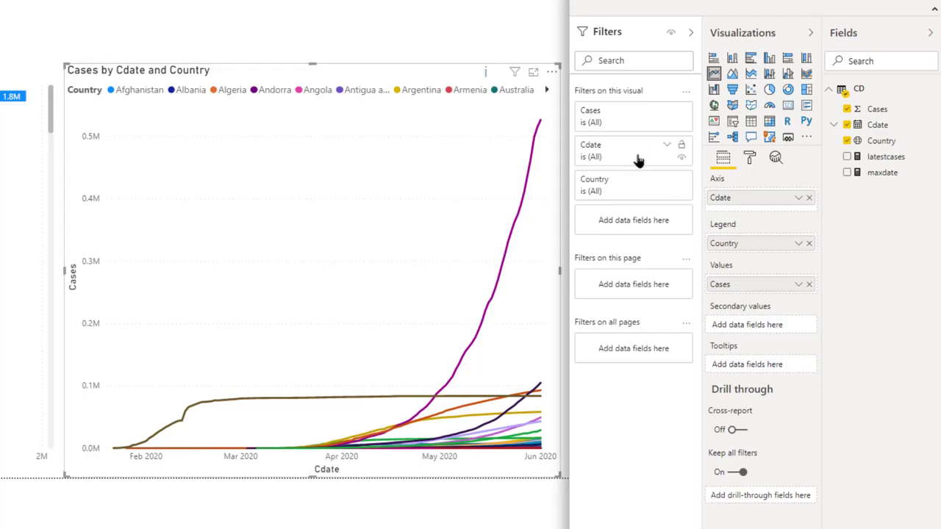
Apply a Top N filter on Country to the line chart, showing the top 20 by Cases.
left_click(640, 195)
left_click(642, 230)
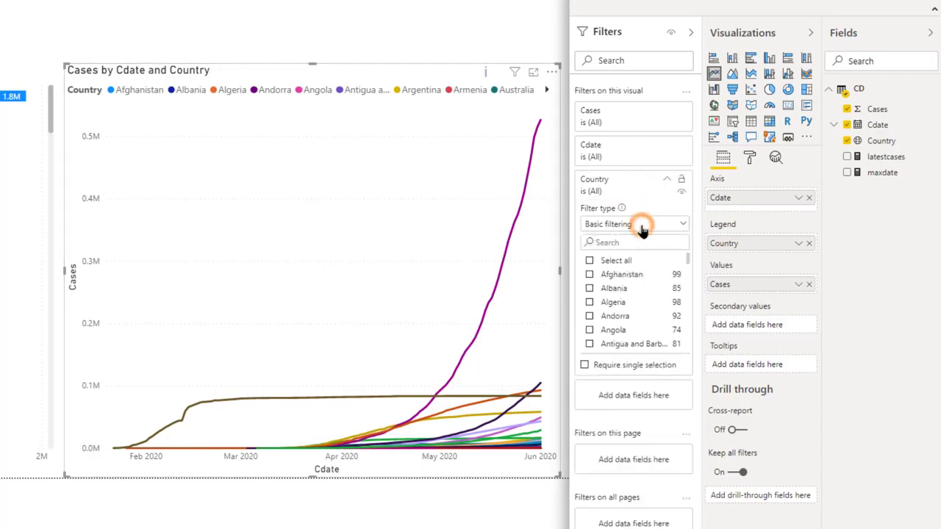
left_click(642, 226)
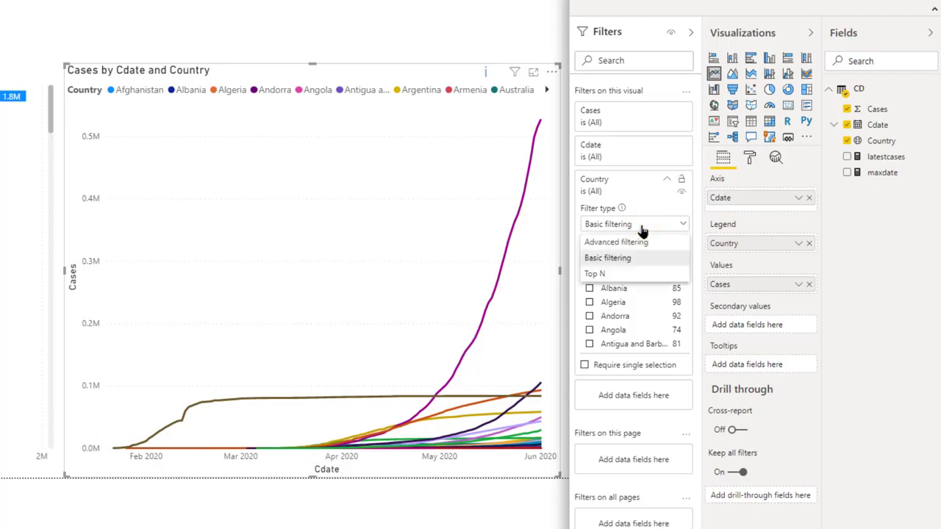
left_click(622, 272)
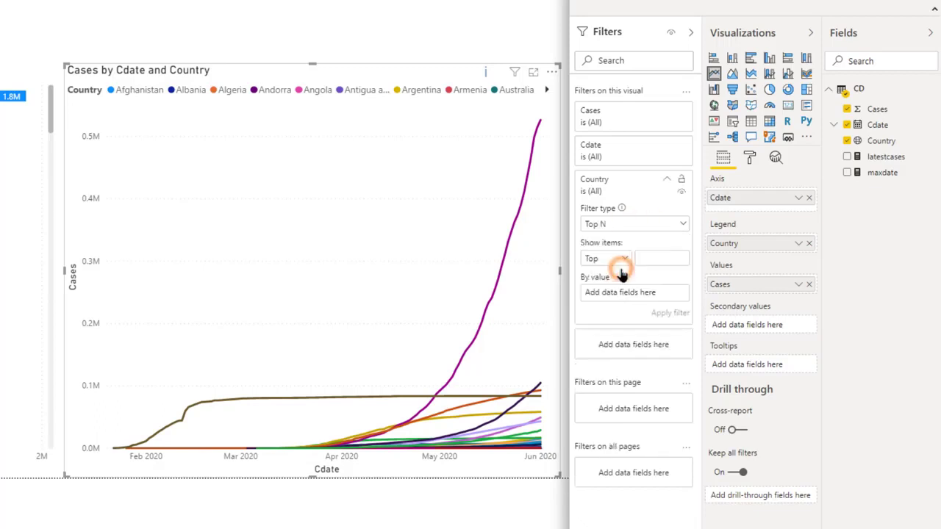
left_click(638, 259)
type("20")
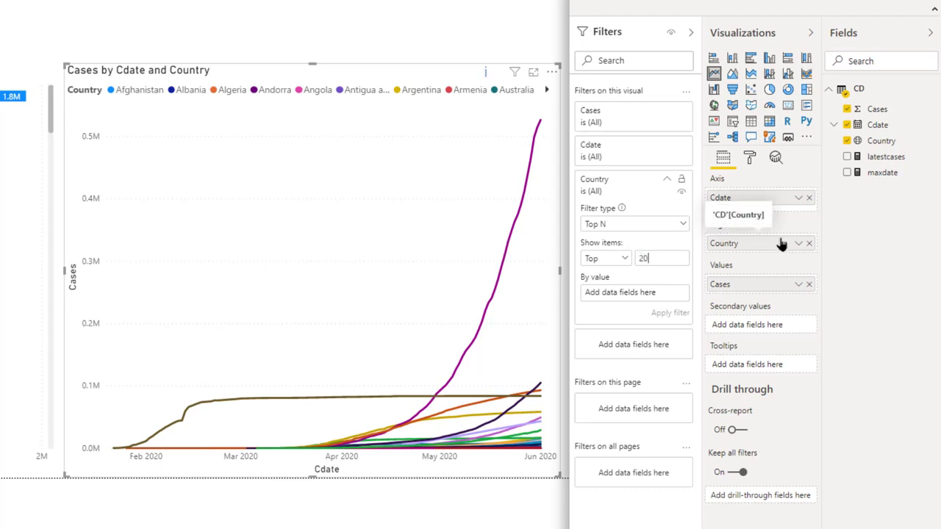
left_click(619, 294)
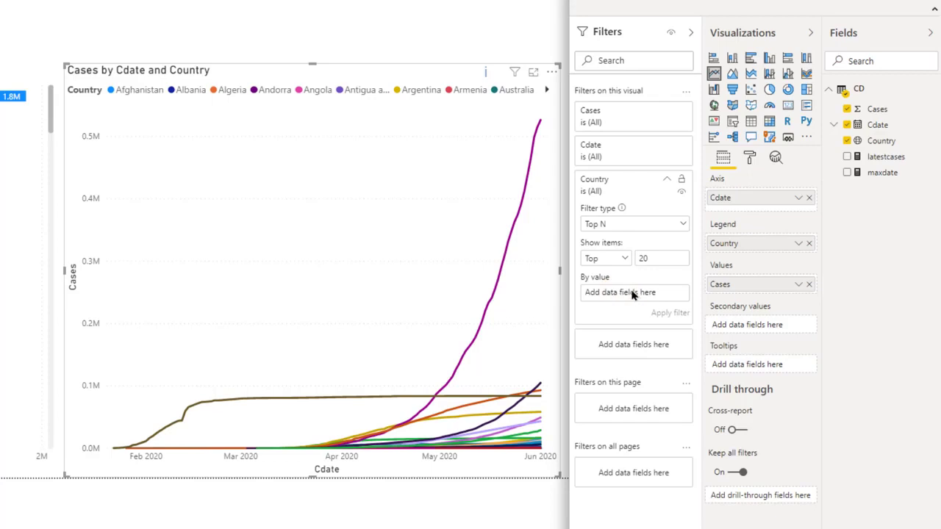
left_click_drag(877, 109, 630, 298)
left_click(669, 312)
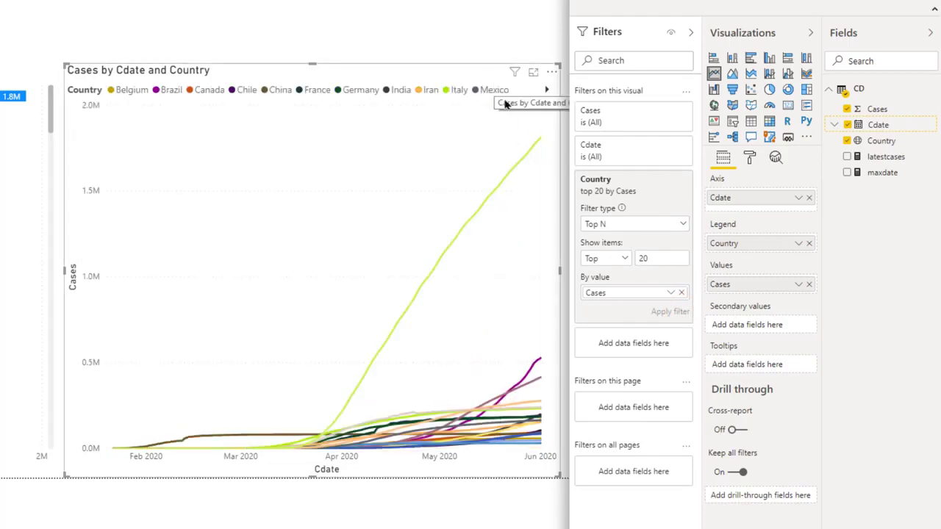
Highlight the steepest country line in the line chart, inspect the case values by date, and clear the highlight.
left_click(532, 153)
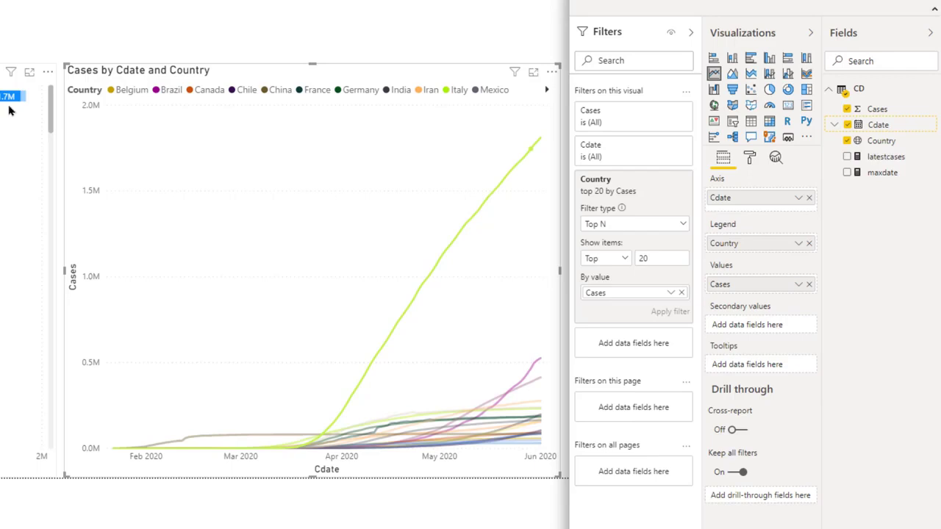
mouse_move(497, 197)
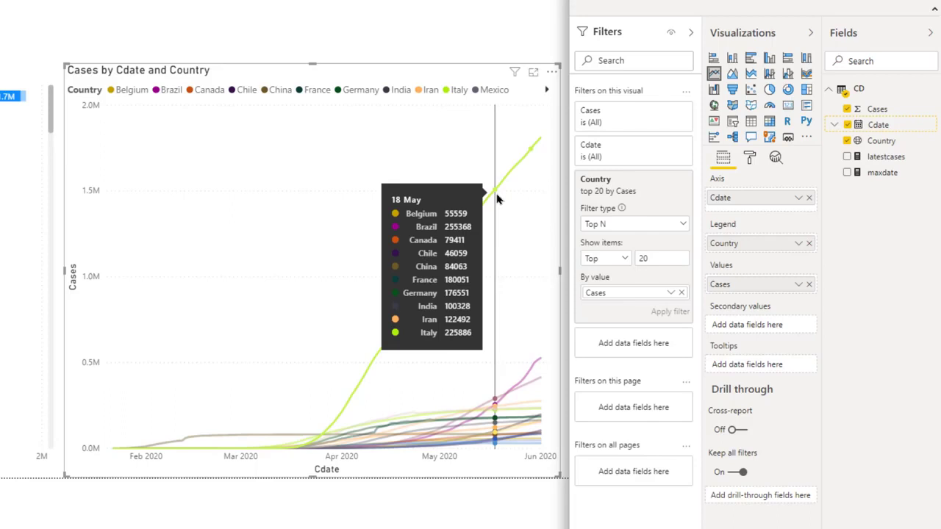
left_click(565, 183)
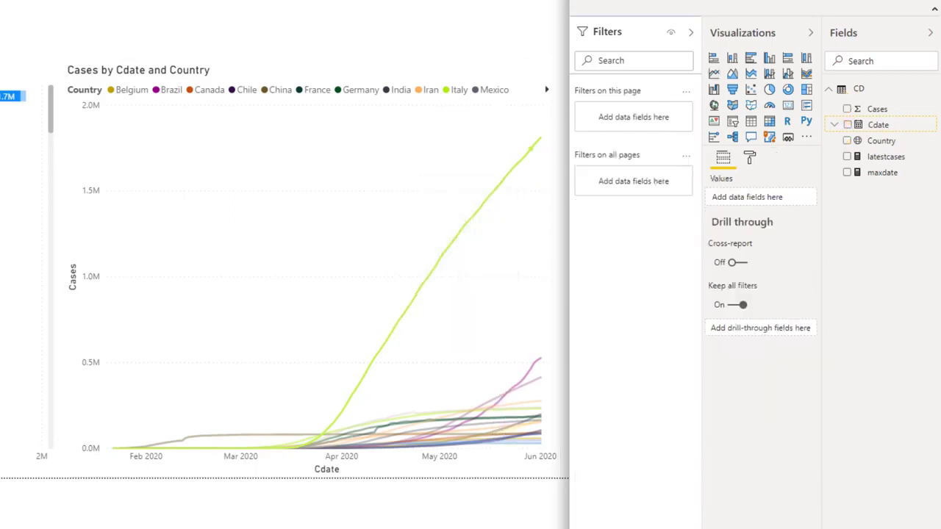
mouse_move(379, 380)
left_click(532, 227)
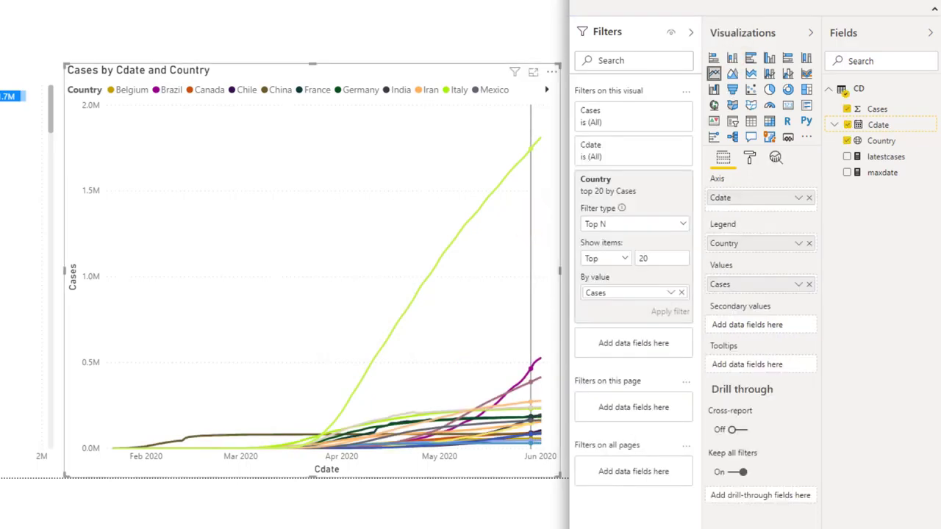
Try the line chart as a stacked column chart, settle on a ribbon chart, and apply a report theme with orange bars.
left_click(733, 60)
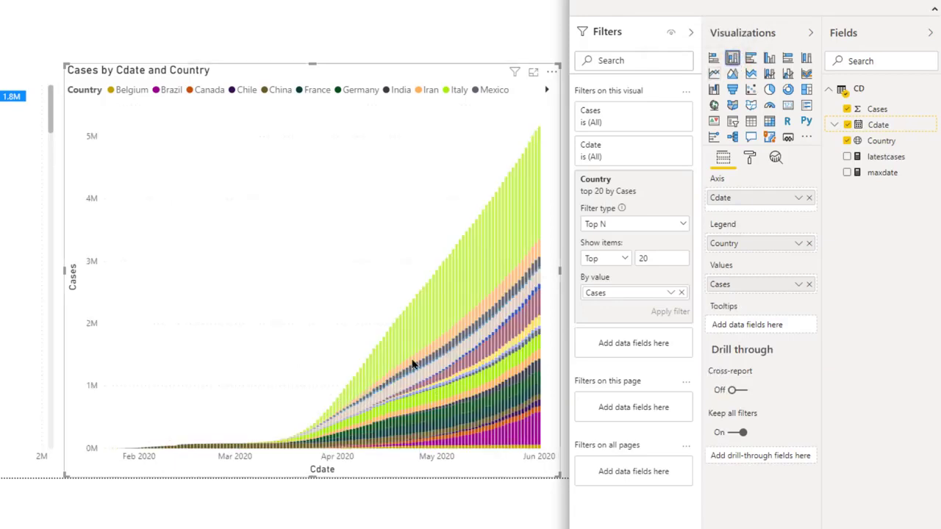
mouse_move(195, 451)
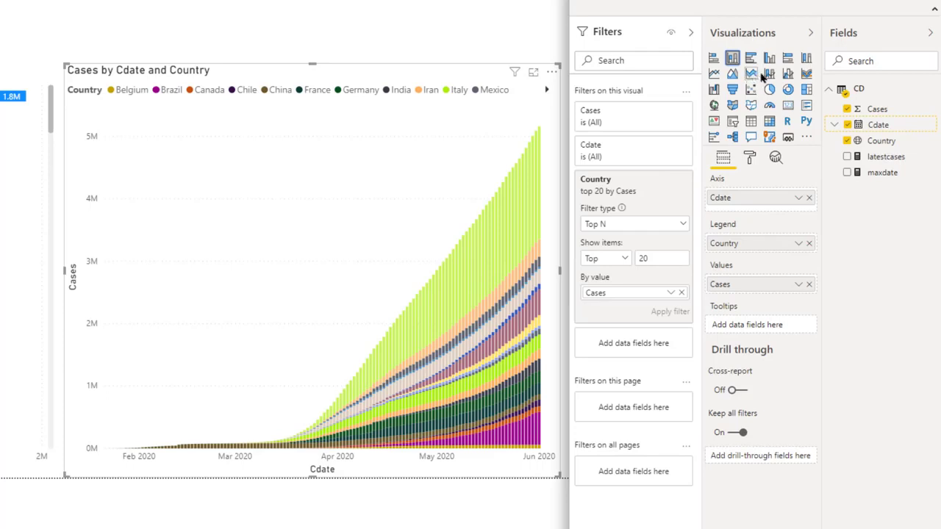
left_click(808, 74)
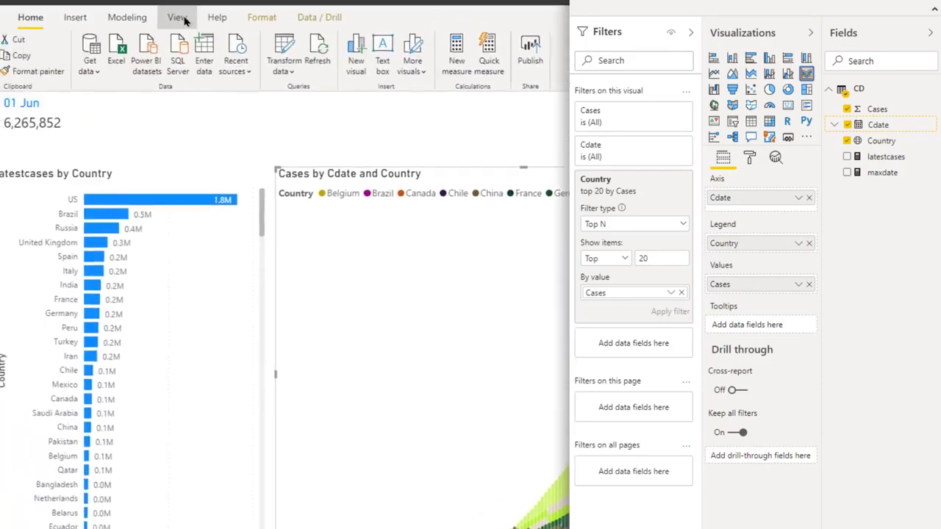
left_click(211, 35)
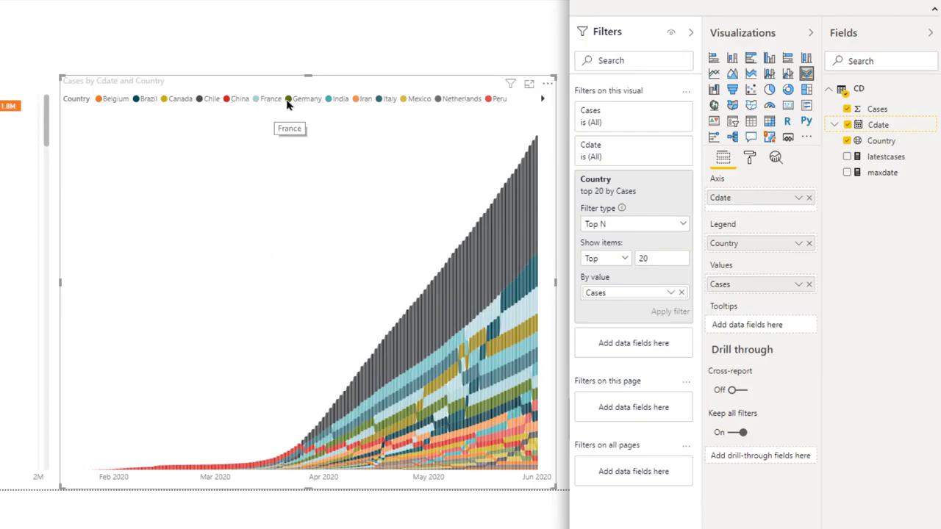
Position the ribbon chart's legend at Right center and enlarge the legend text.
left_click(749, 158)
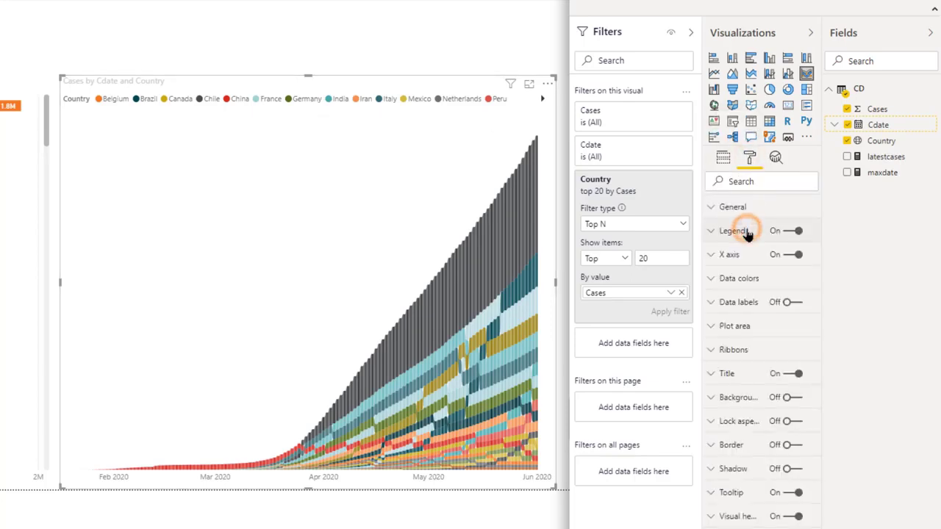
left_click(746, 231)
left_click(743, 269)
left_click(740, 387)
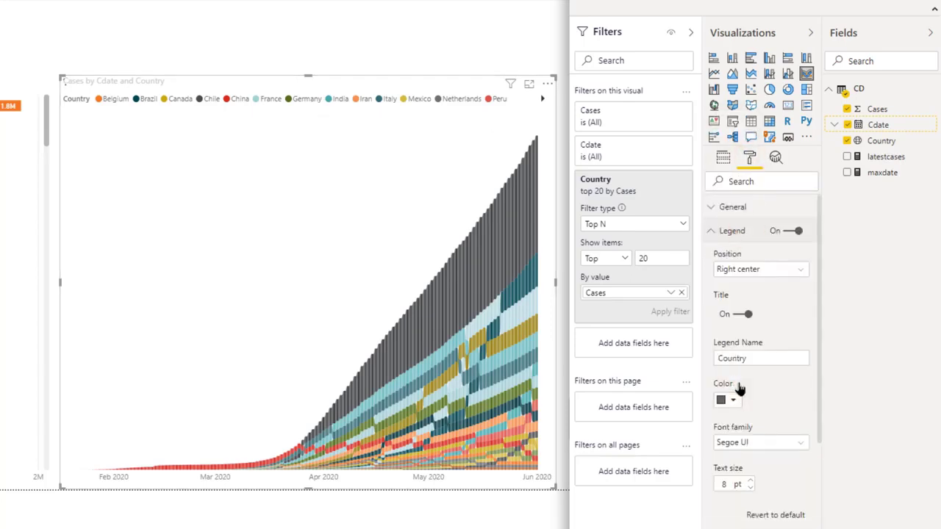
left_click_drag(728, 485, 697, 487)
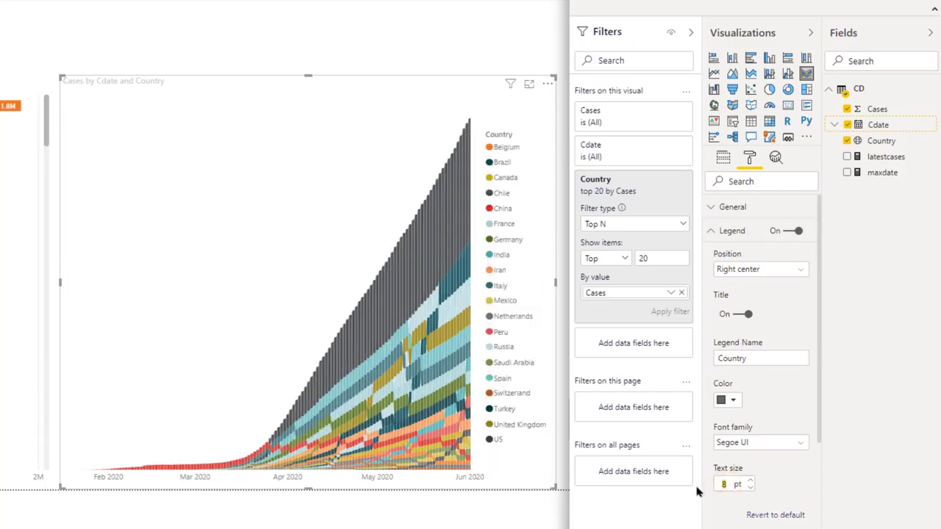
type("1")
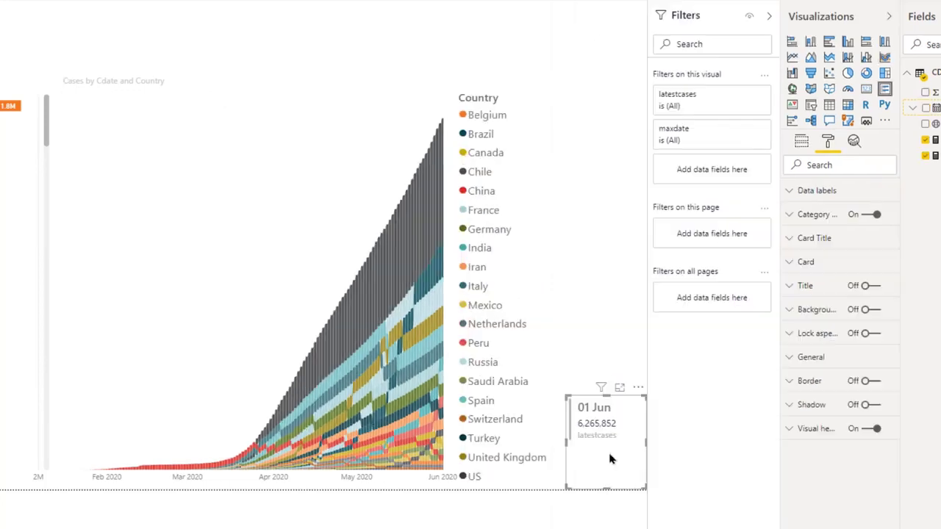
Delete the extra latestcases card beside the ribbon chart and widen the chart into the freed space.
left_click(609, 452)
key("Delete")
left_click(515, 289)
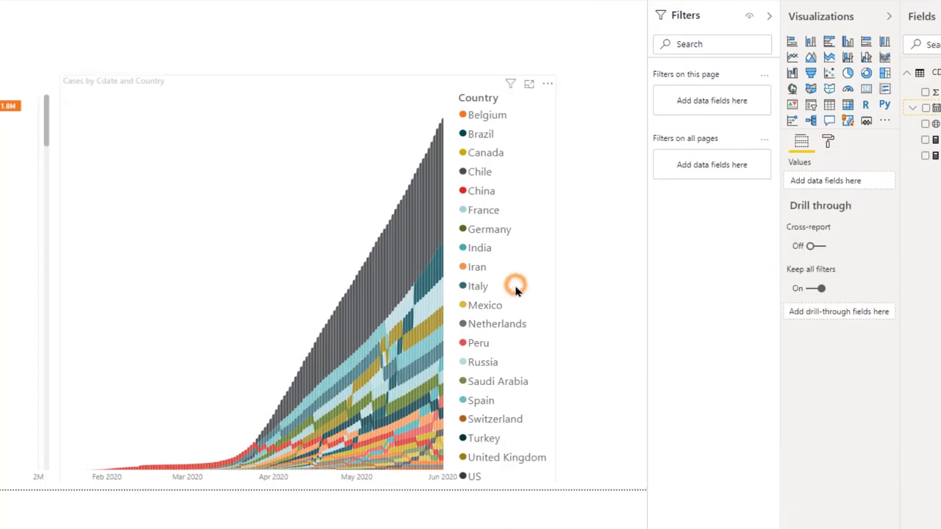
left_click_drag(555, 287, 645, 286)
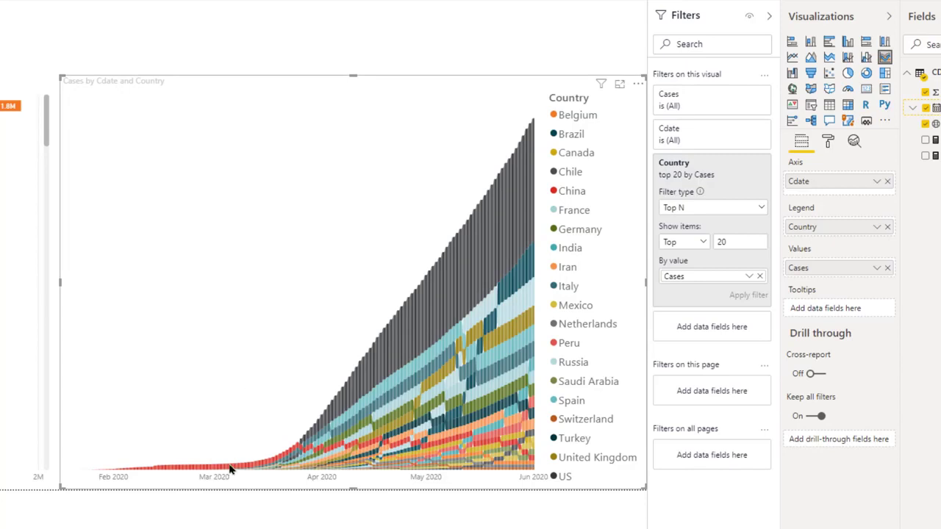
Examine the ribbon chart's tooltips for case counts, daily changes and rank changes of the US and Italy.
mouse_move(230, 471)
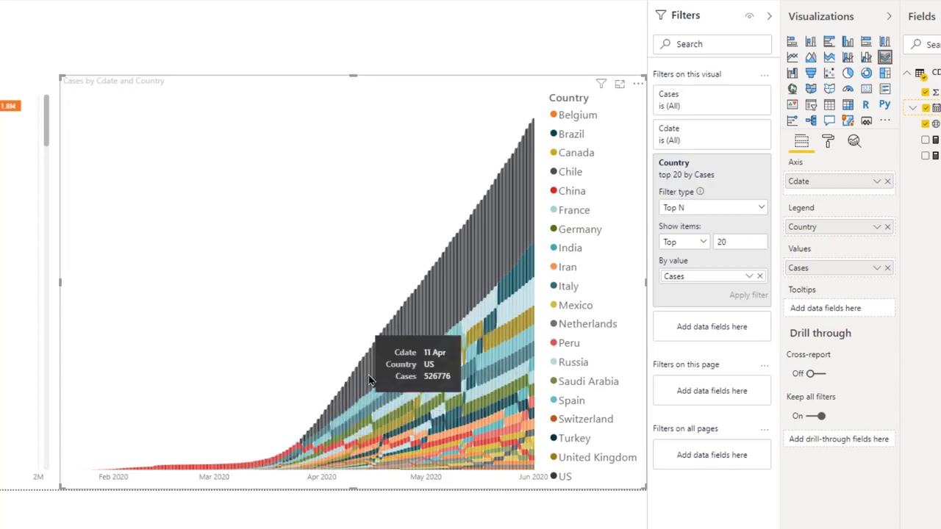
mouse_move(383, 376)
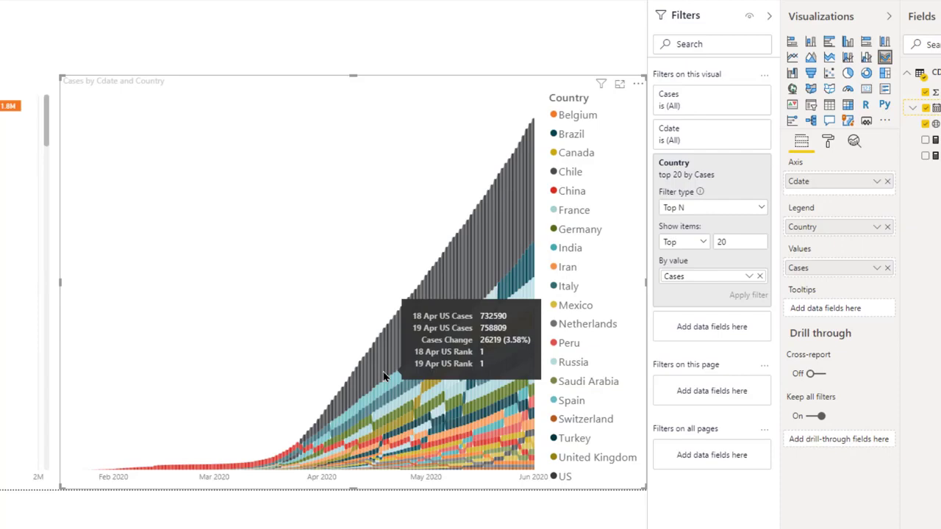
mouse_move(404, 388)
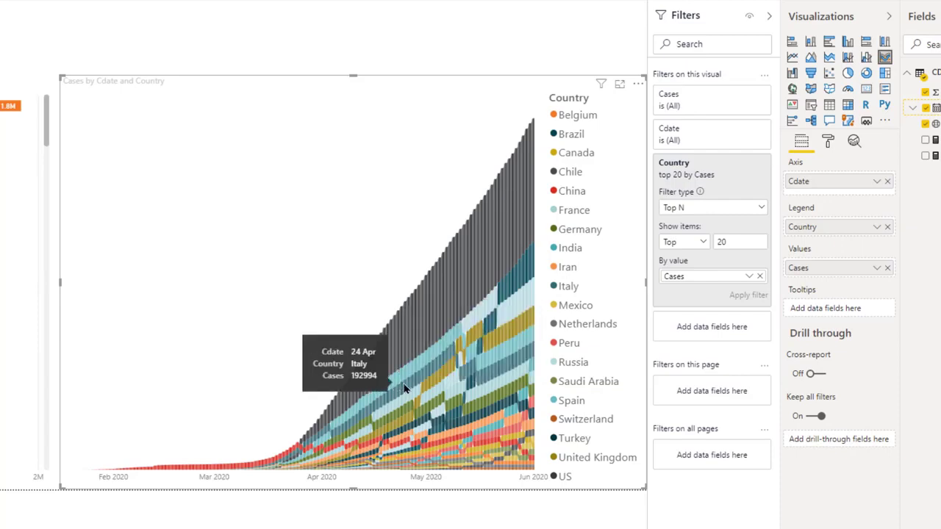
mouse_move(456, 354)
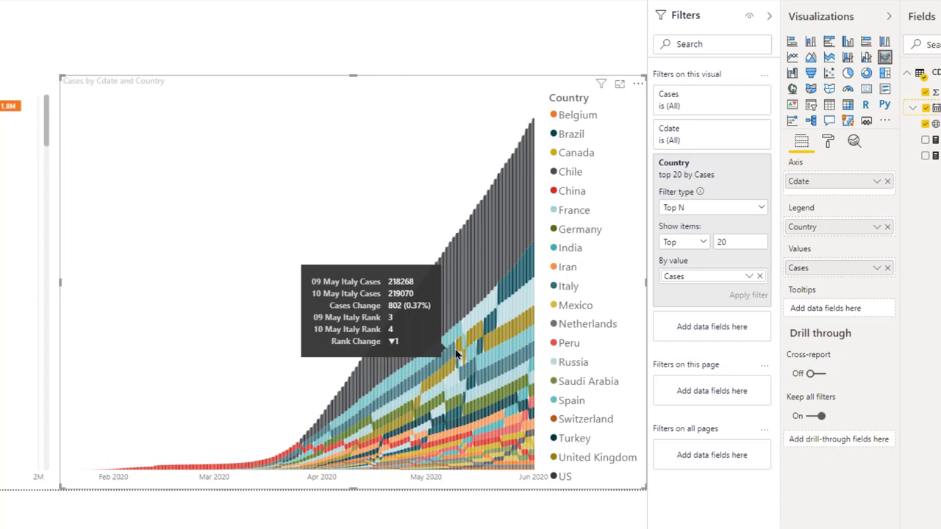
left_click(272, 191)
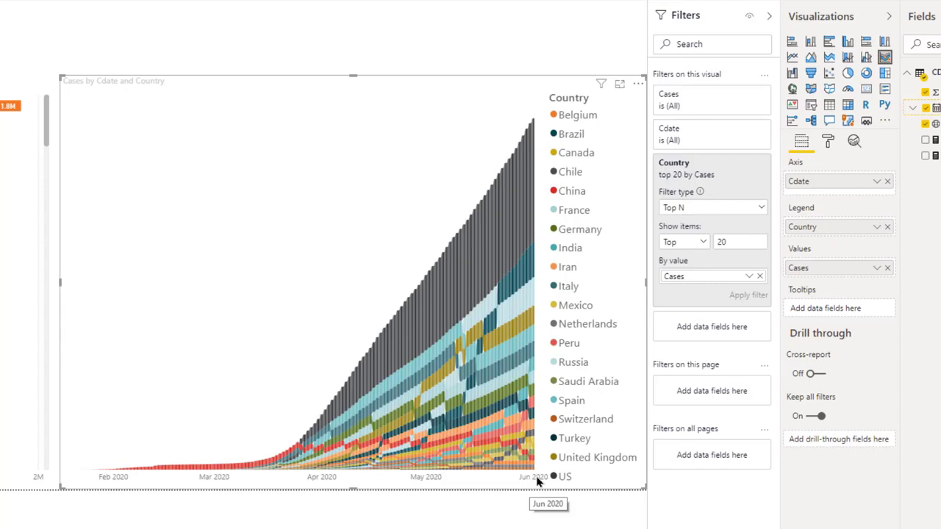
Add a slicer on Cdate above the ribbon chart and size it to the chart's full width.
left_click(232, 150)
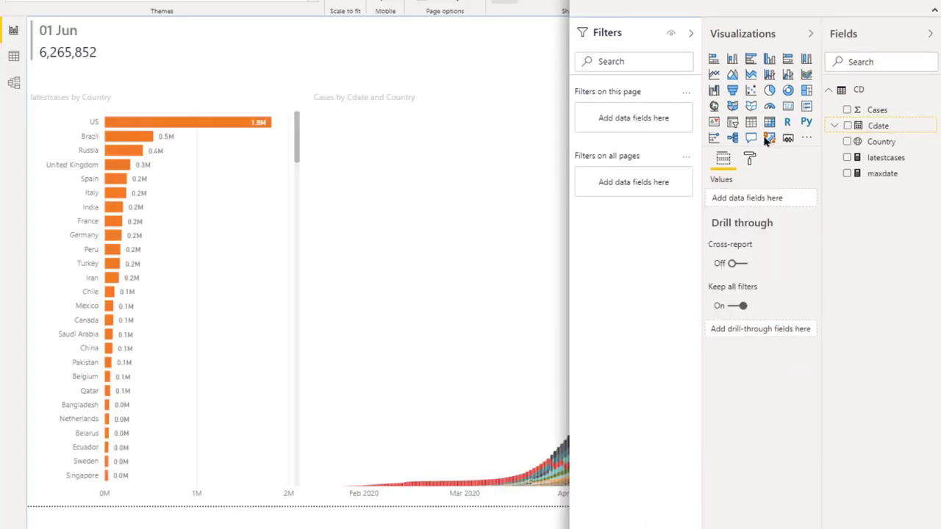
left_click(733, 122)
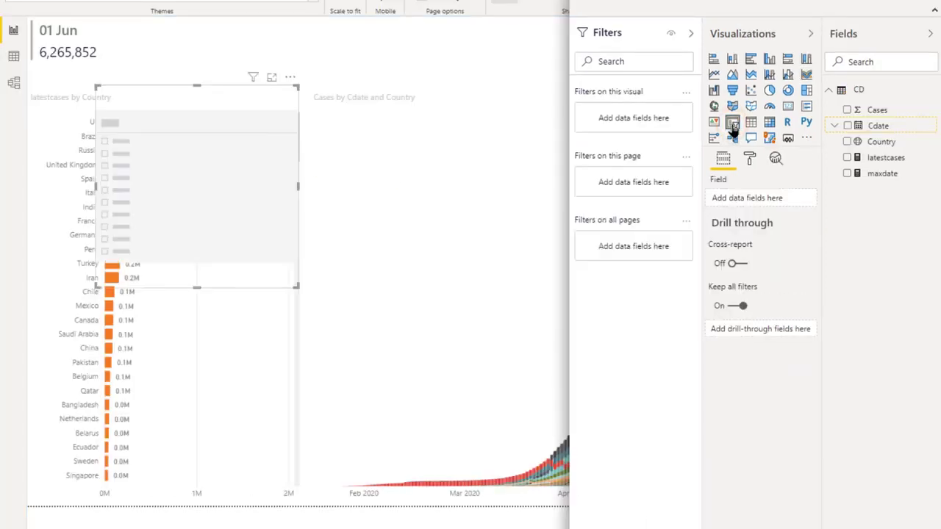
left_click_drag(866, 125, 762, 203)
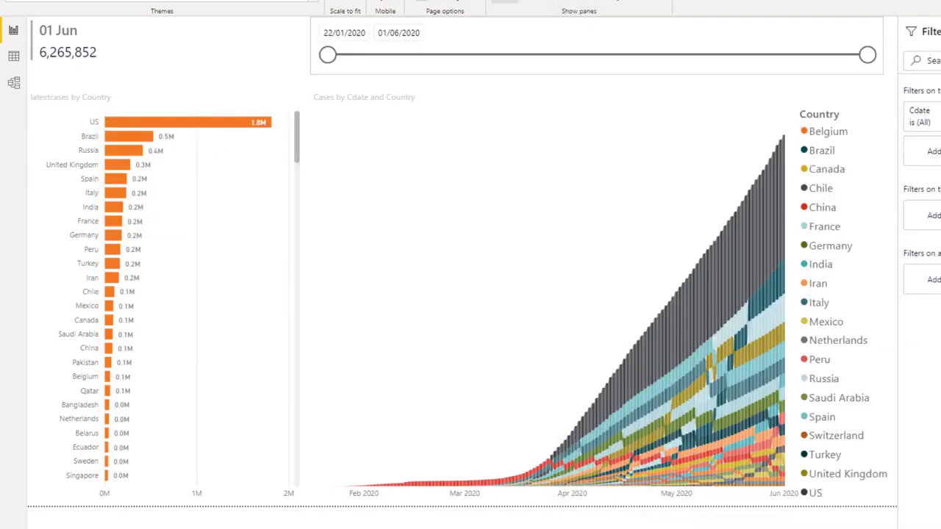
left_click_drag(883, 75, 892, 98)
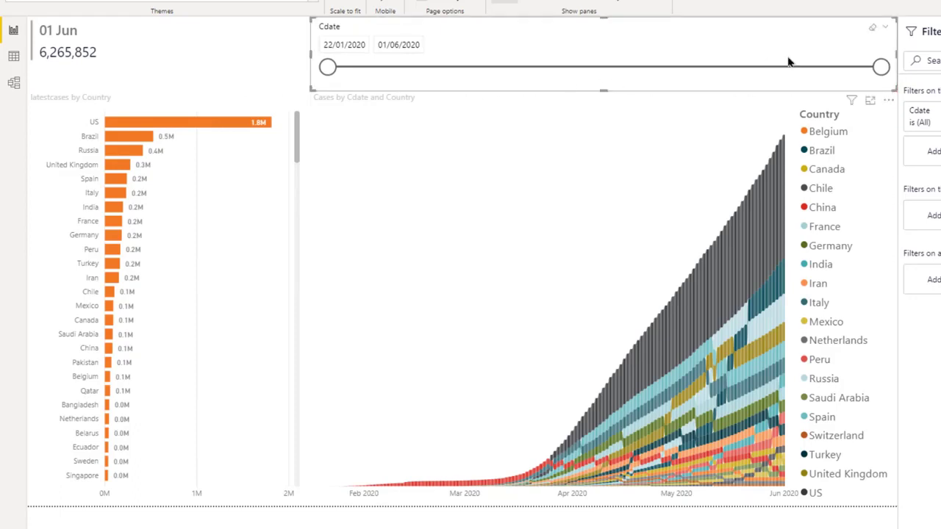
Set the Cdate slicer to Between and move its start date to 29/04/2020.
left_click(887, 30)
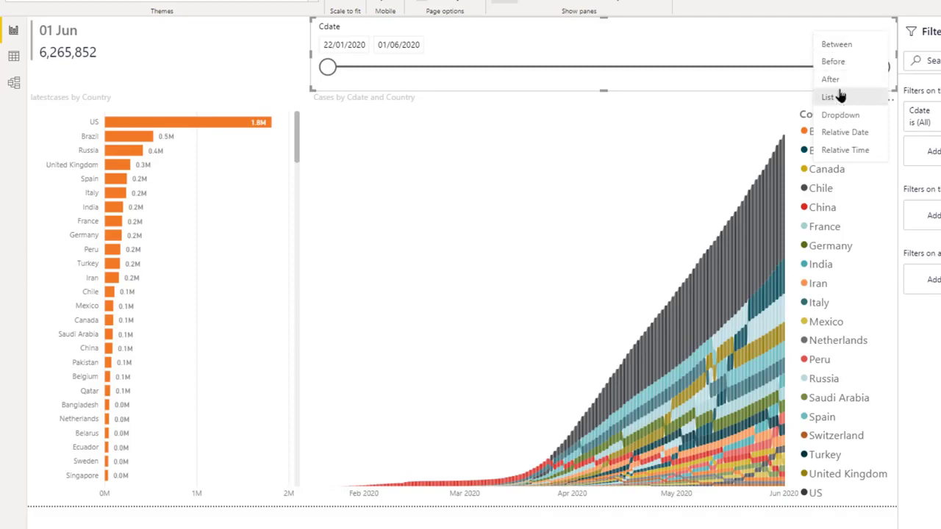
left_click(840, 45)
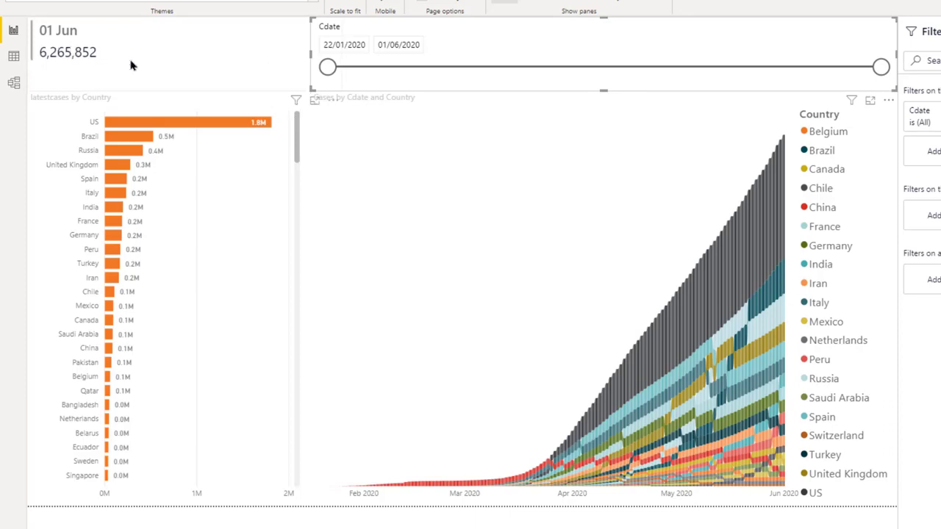
left_click_drag(327, 67, 742, 79)
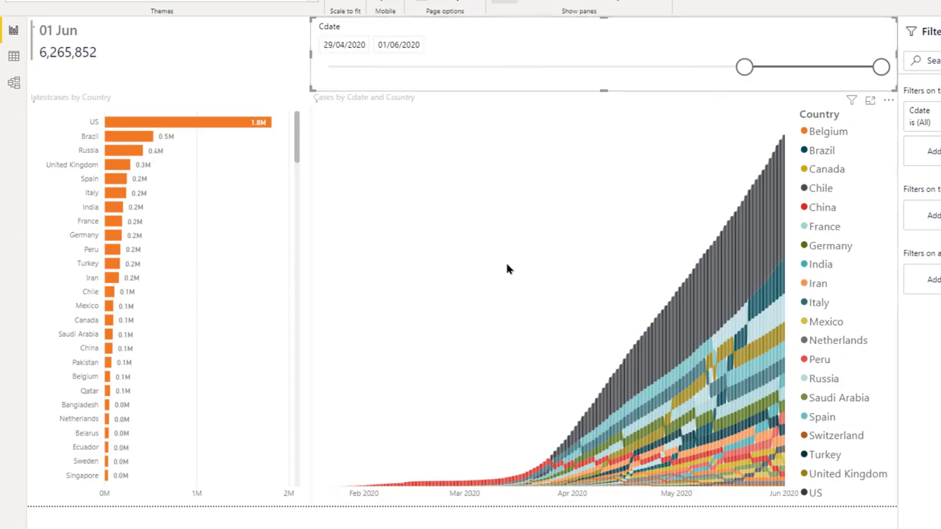
Highlight Italy and Germany in the ribbon chart through the country bars, and inspect the latest cases on the map's bubbles.
mouse_move(504, 271)
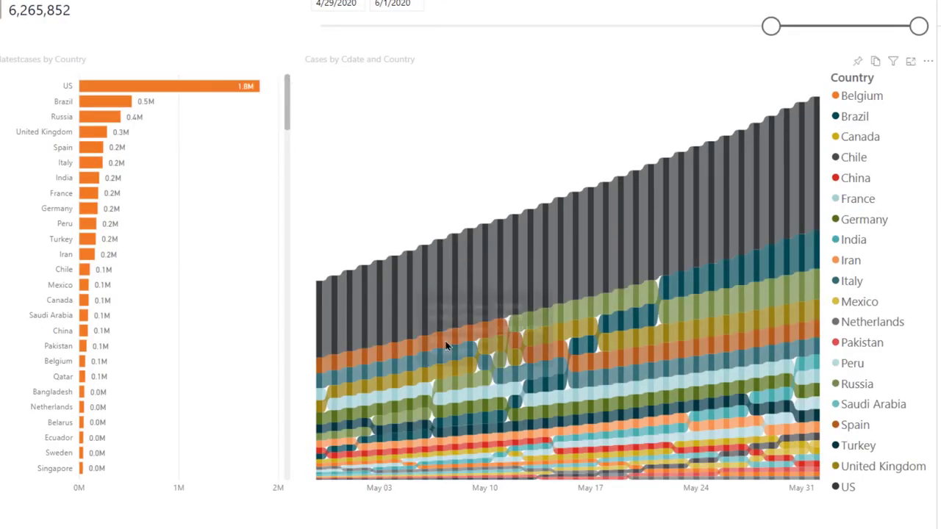
left_click(93, 170)
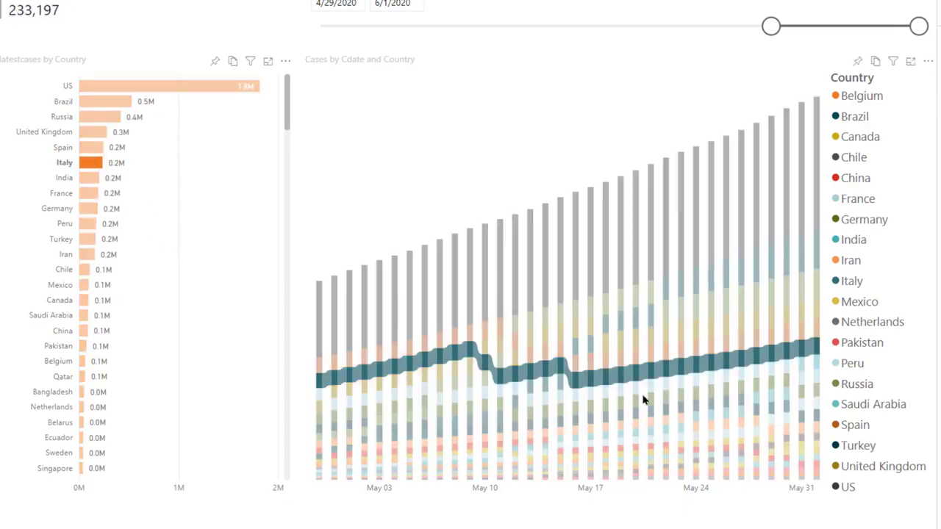
left_click(84, 211, "ctrl")
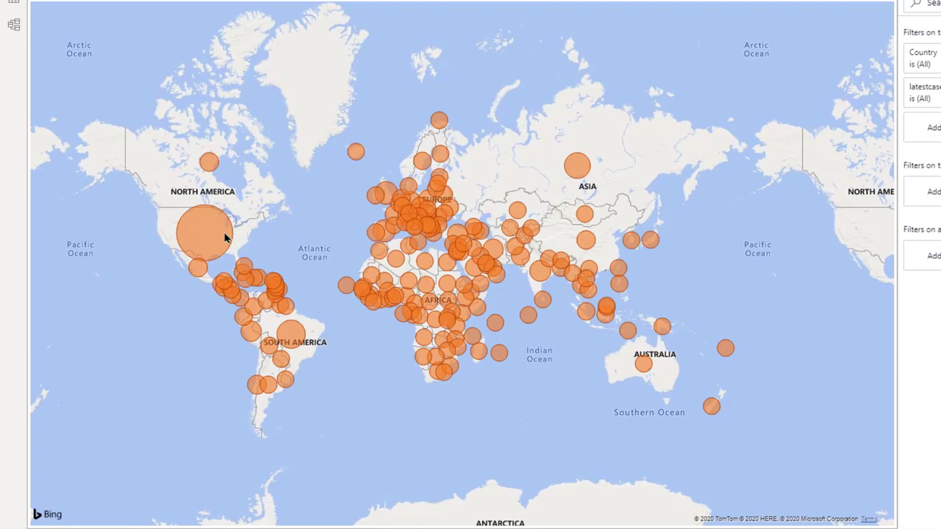
mouse_move(225, 236)
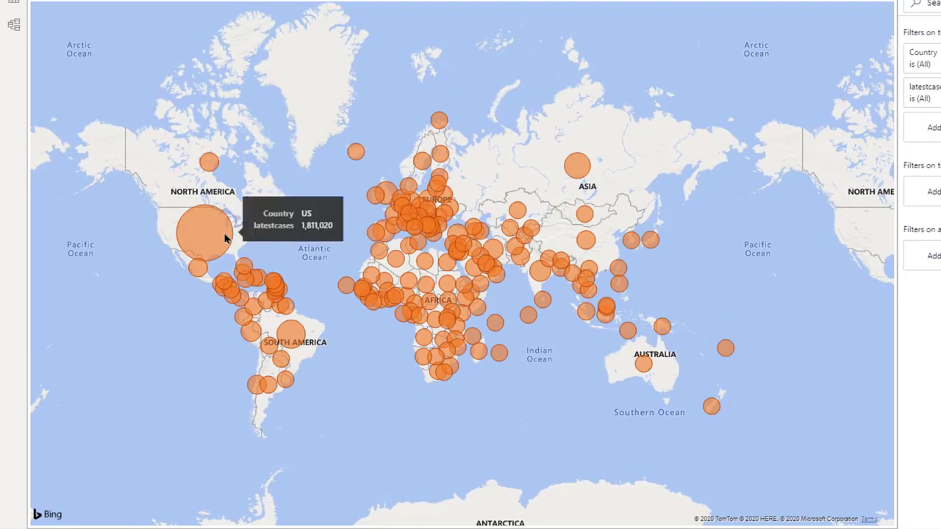
mouse_move(713, 410)
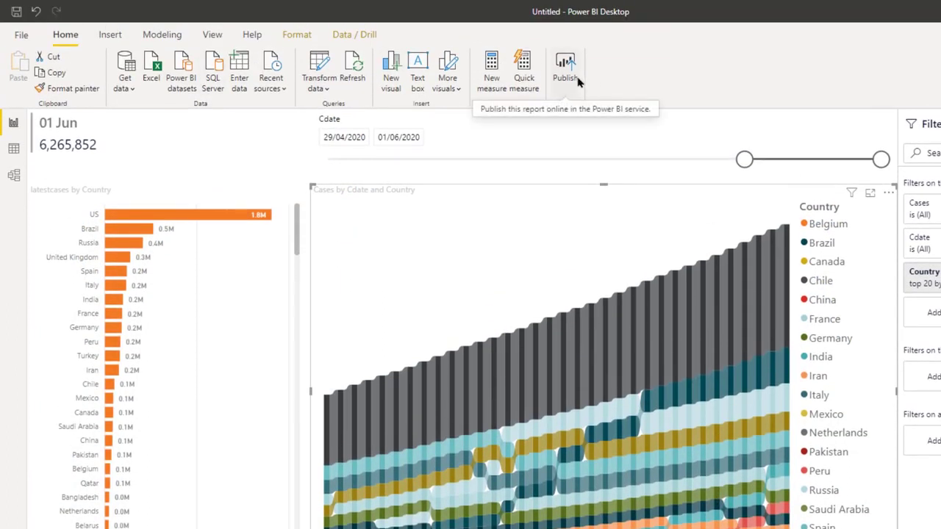
Publish the report to the COVID tracker workspace and open the covidfinal report in the Power BI service.
left_click(566, 69)
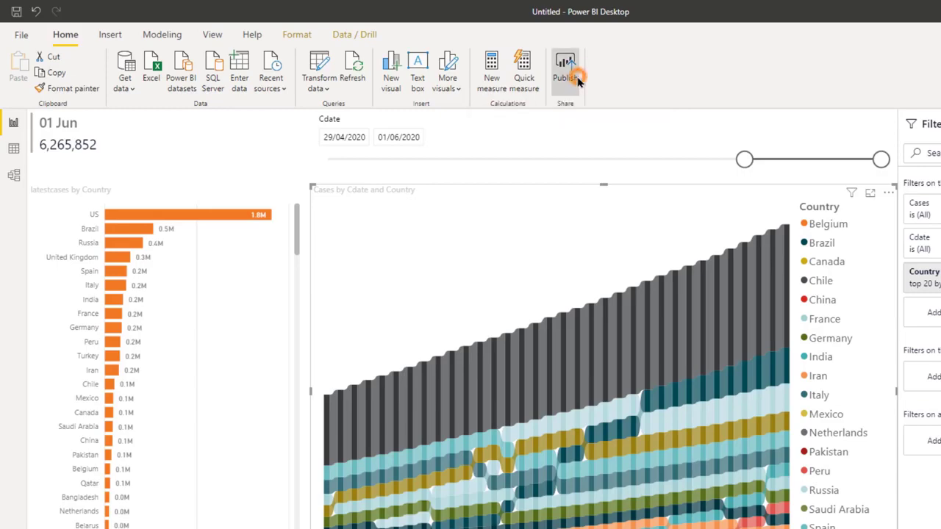
left_click(529, 375)
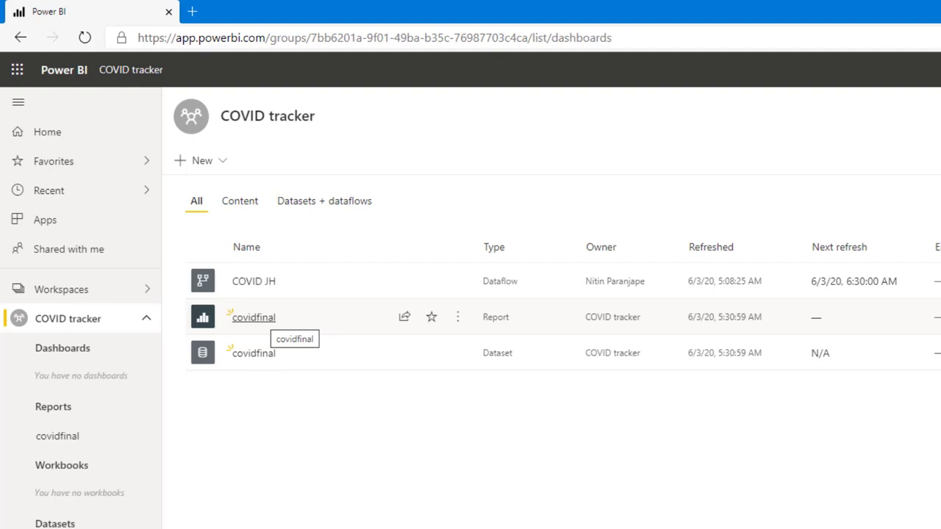
left_click(255, 318)
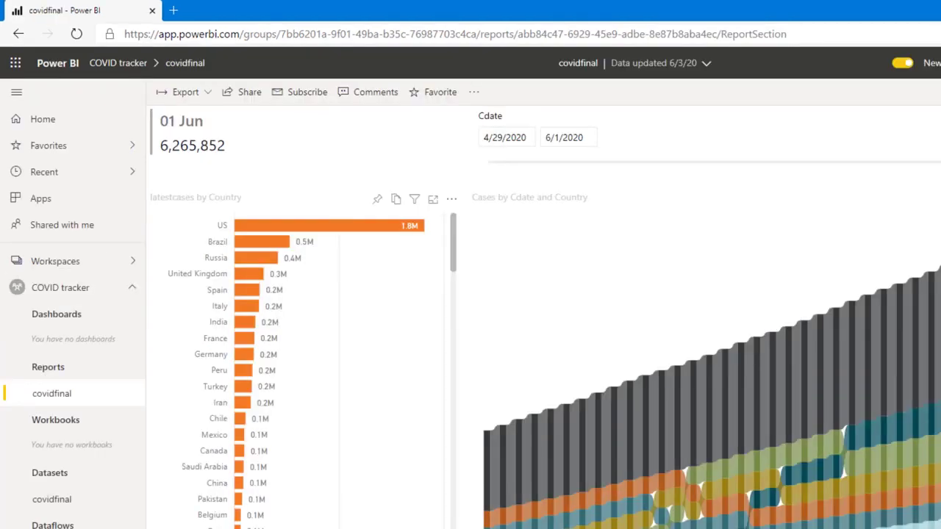
Edit the covidfinal report, create a public embed code with Publish to web, and open a new browser tab for its link.
left_click(475, 93)
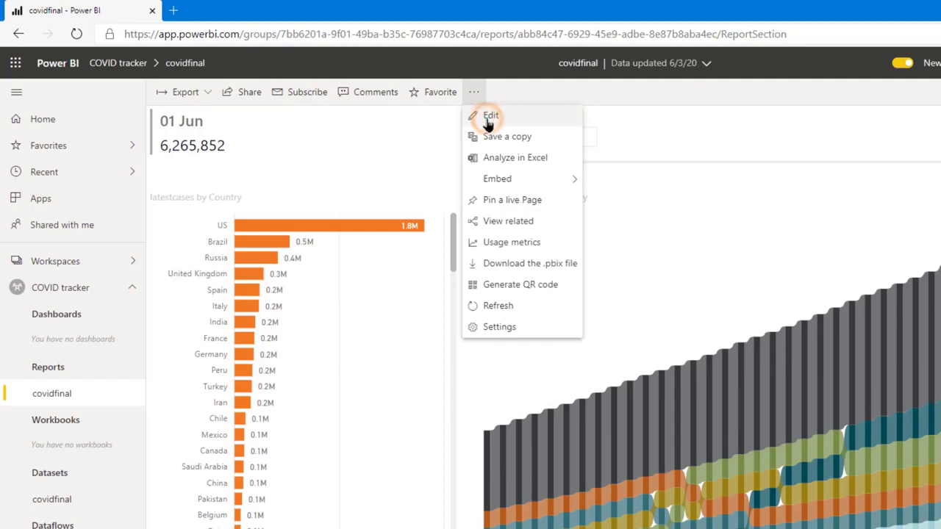
left_click(490, 116)
left_click(168, 94)
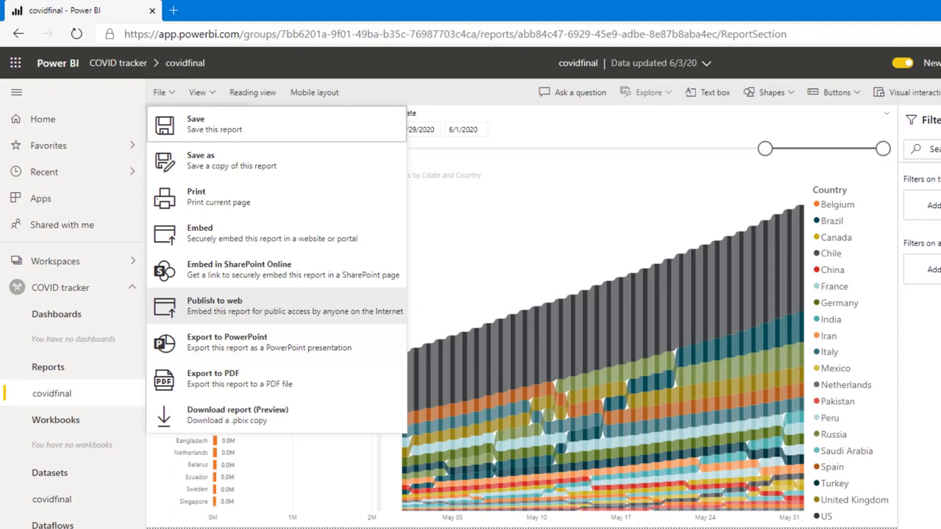
left_click(221, 306)
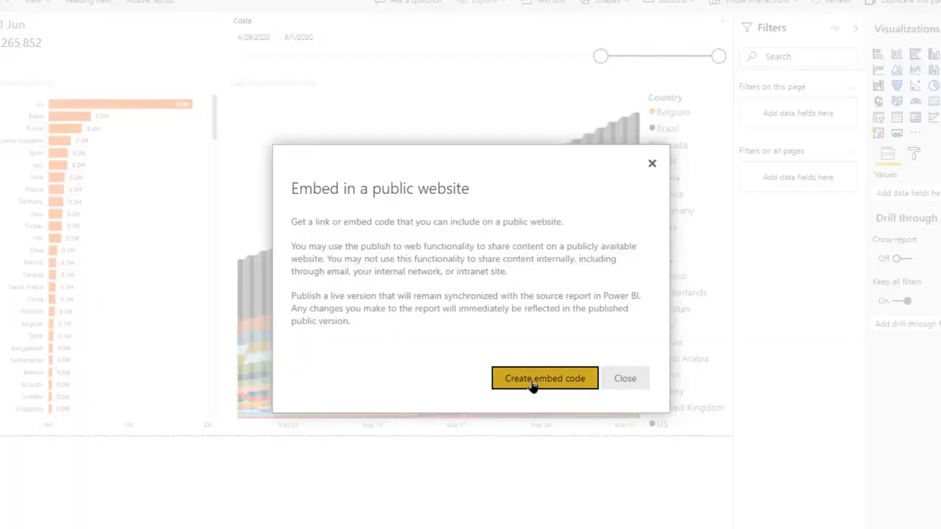
left_click(532, 382)
left_click(541, 379)
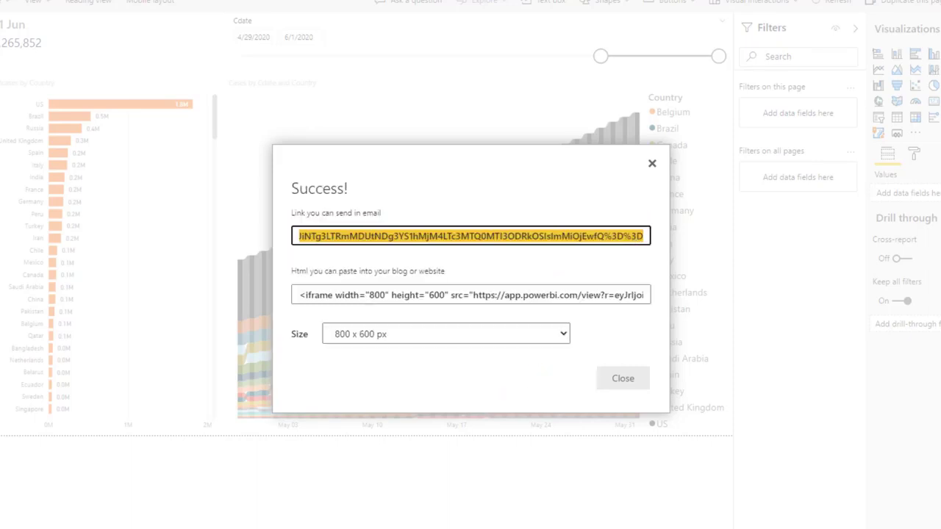
key("ctrl+t")
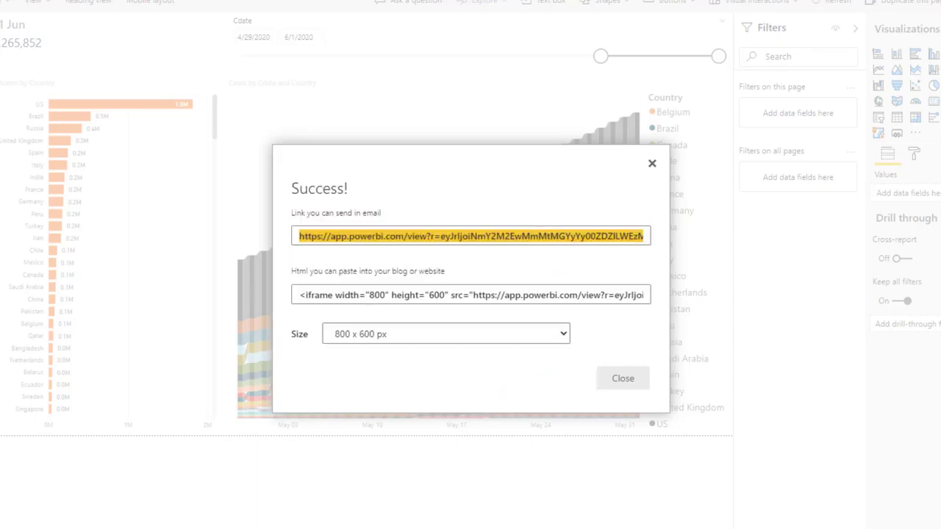